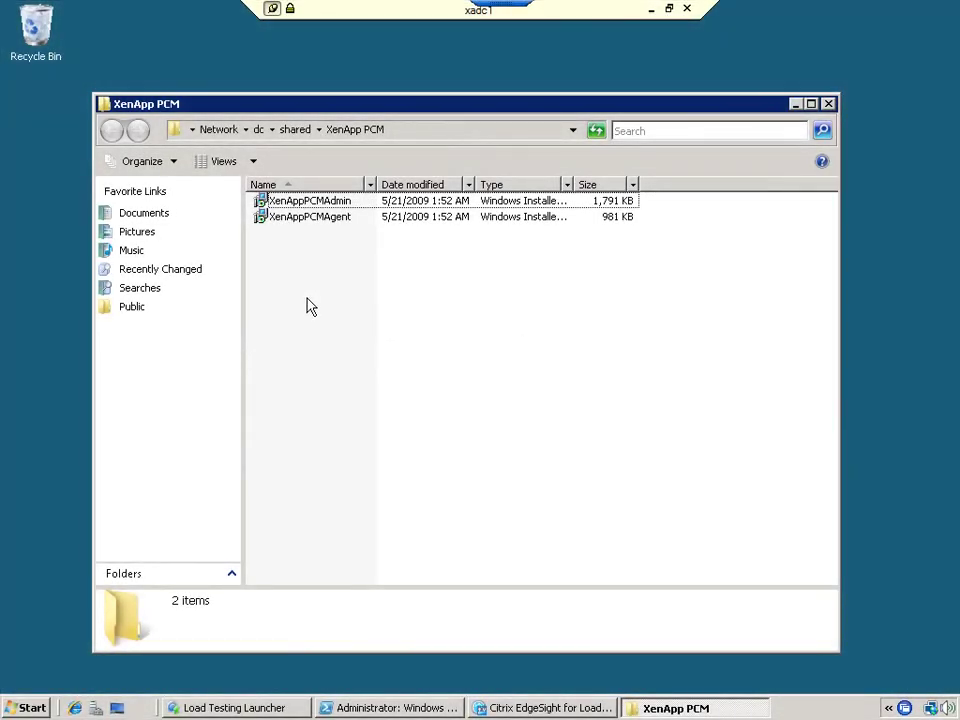
Step: Launch the XenAppPCMAdmin.msi installer and accept the licence agreement
double_click(328, 203)
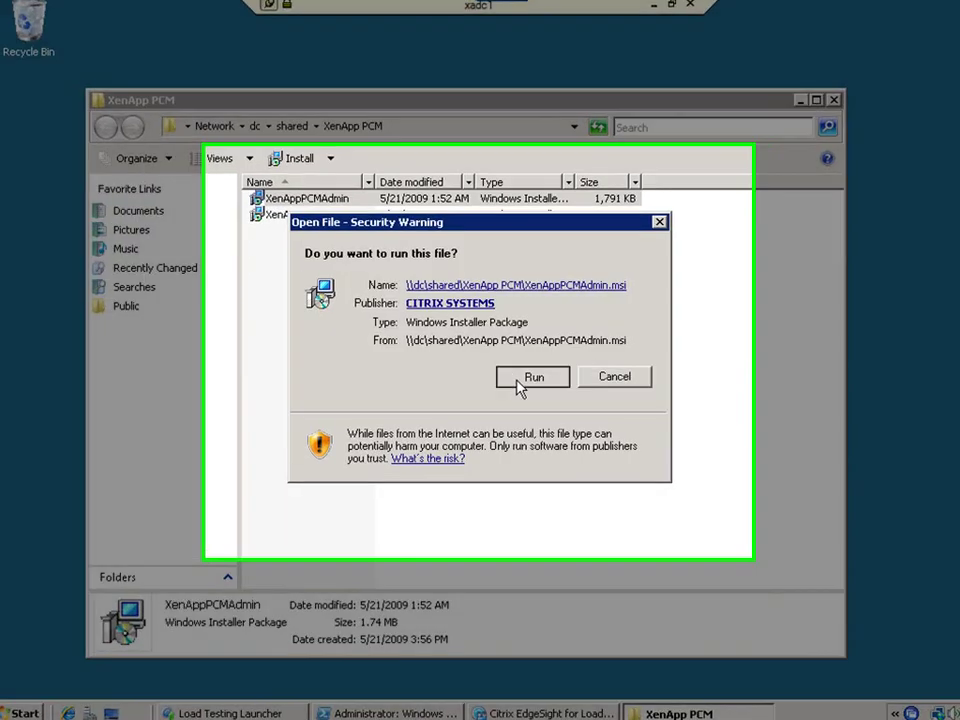
click(520, 378)
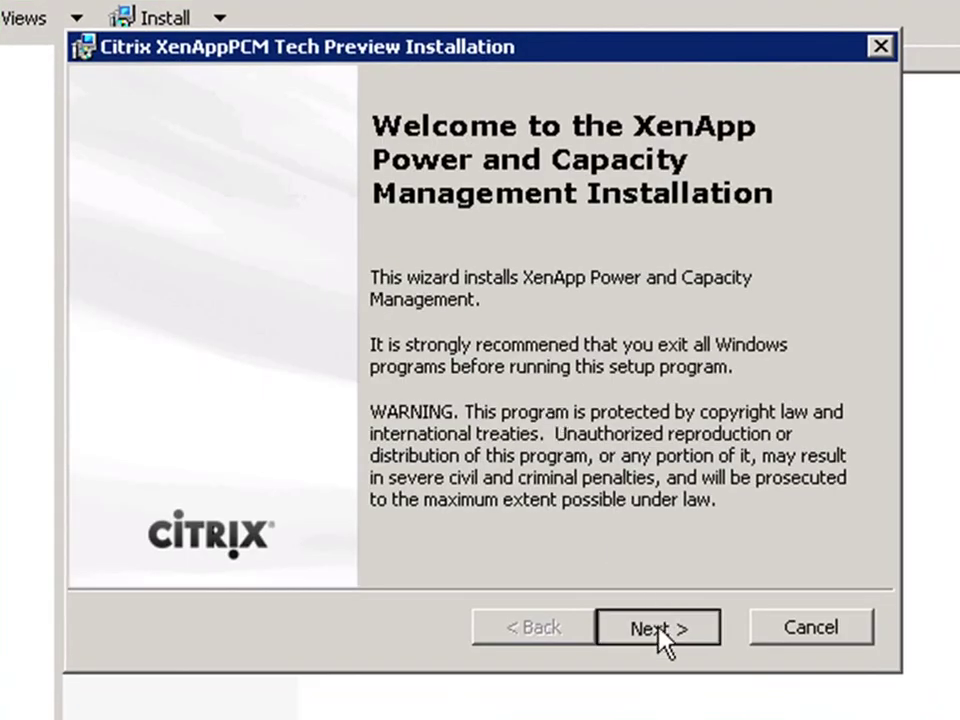
click(626, 578)
click(463, 500)
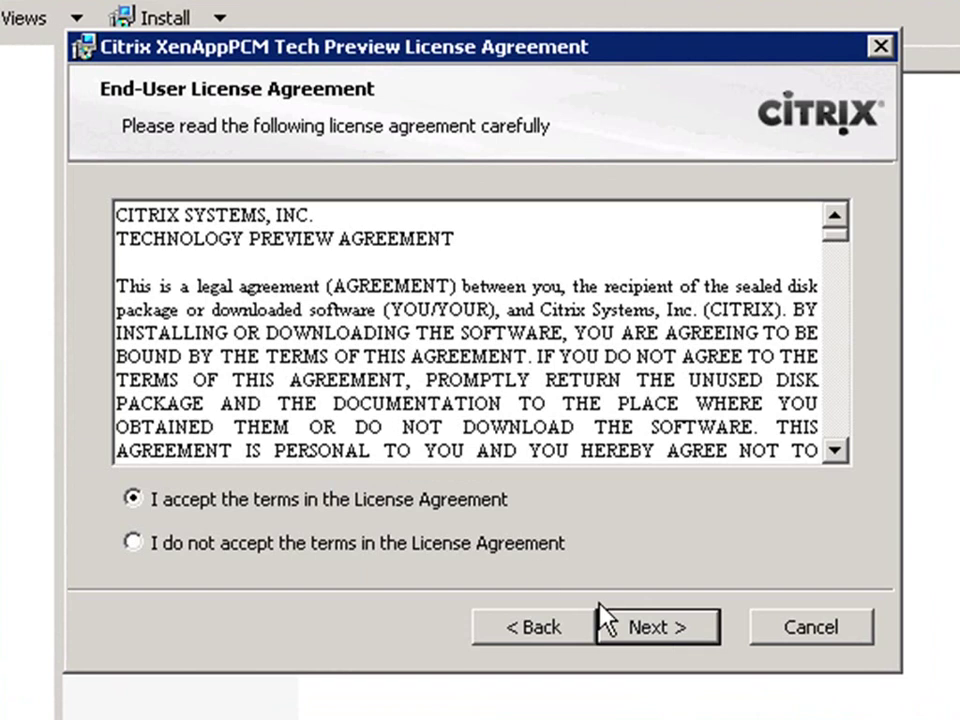
click(690, 630)
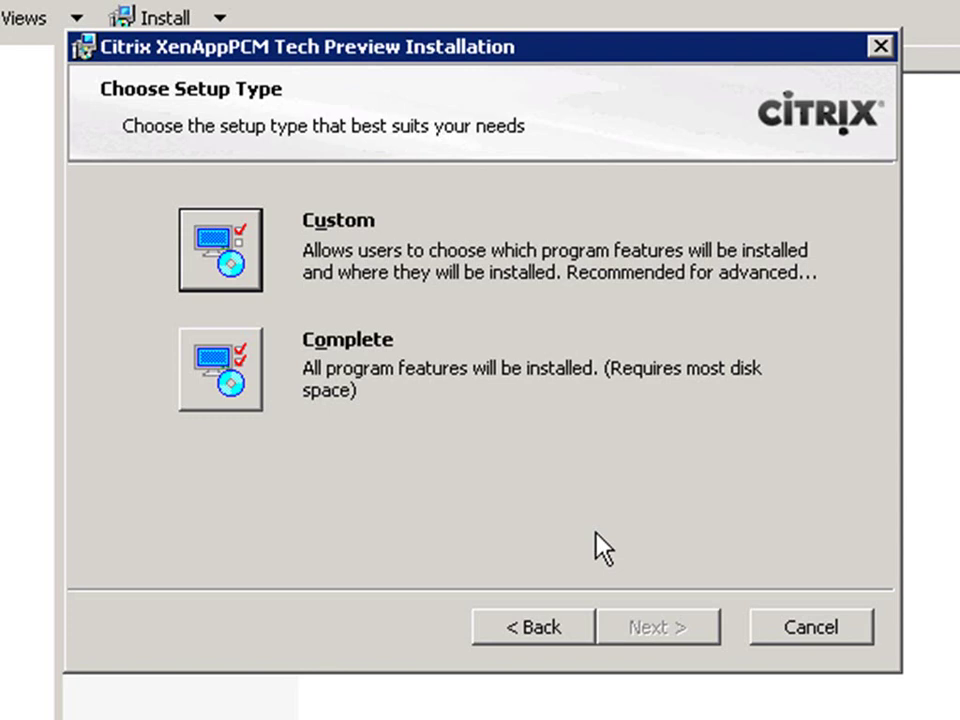
Step: Choose Custom setup with Reports installed on the local hard drive
click(228, 250)
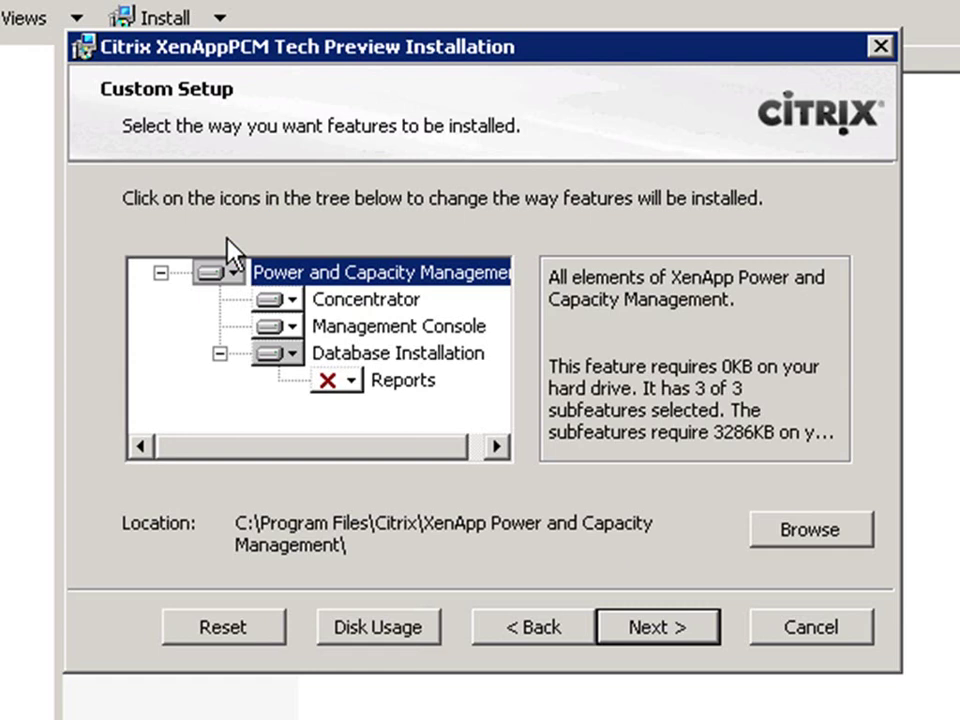
click(352, 382)
click(456, 418)
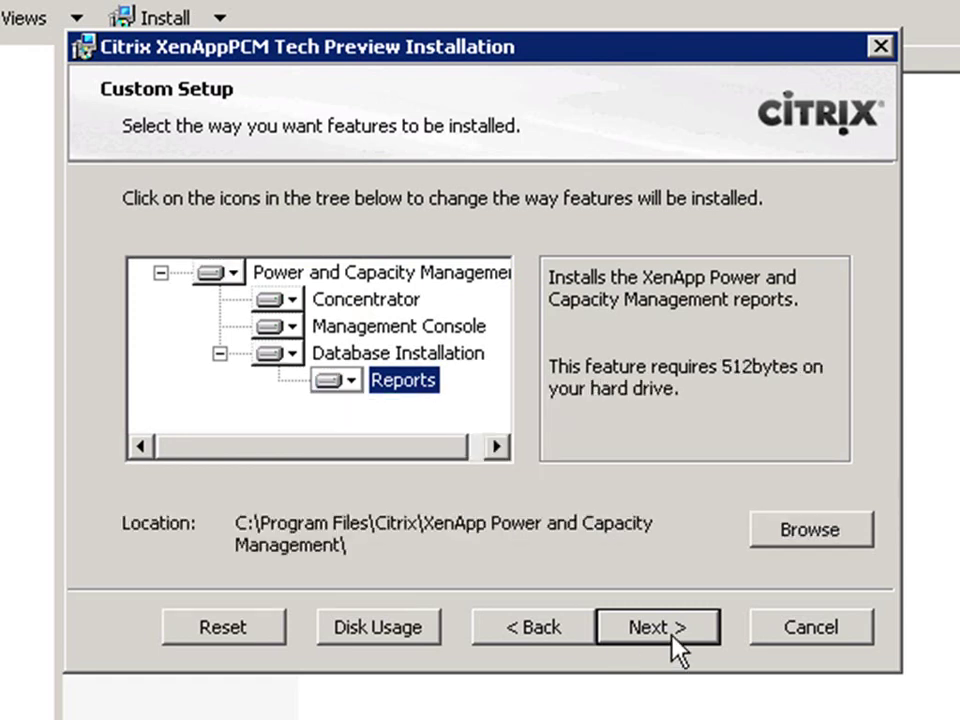
click(671, 636)
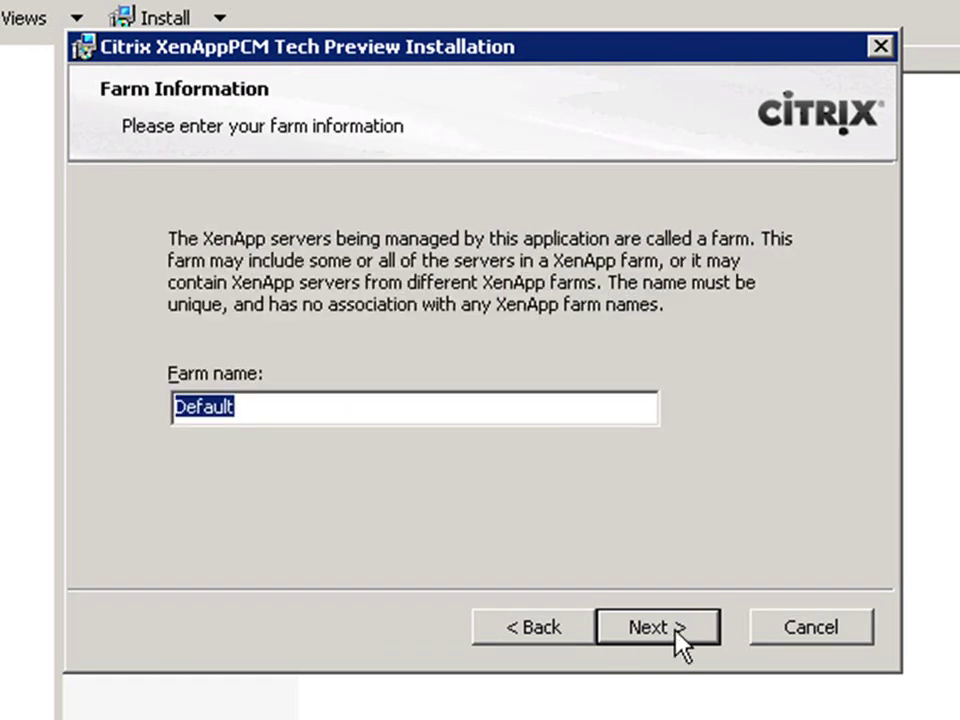
Step: Name the farm XenAppPCM and use database instance sql1 with the concentrator's domain computer account
text(XenAppPCM)
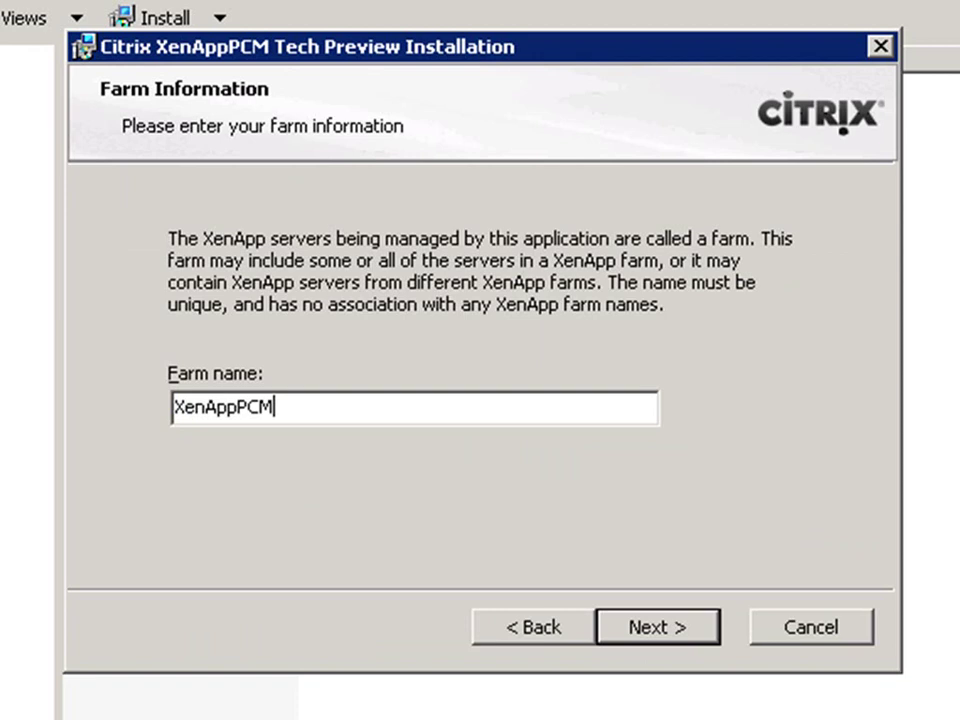
click(675, 632)
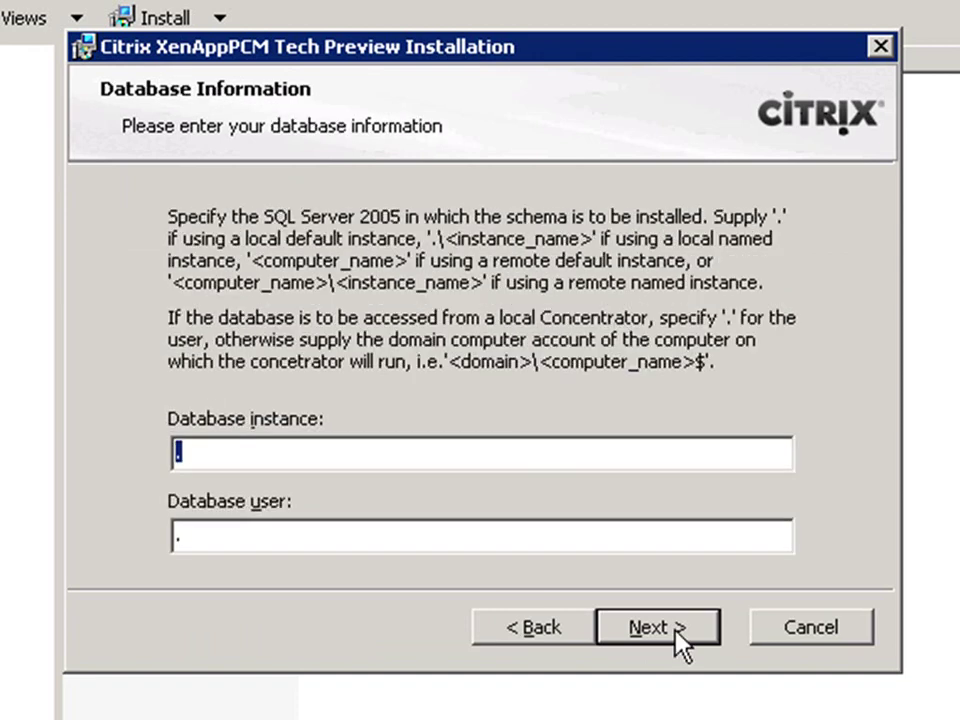
text(sql1)
key(Tab)
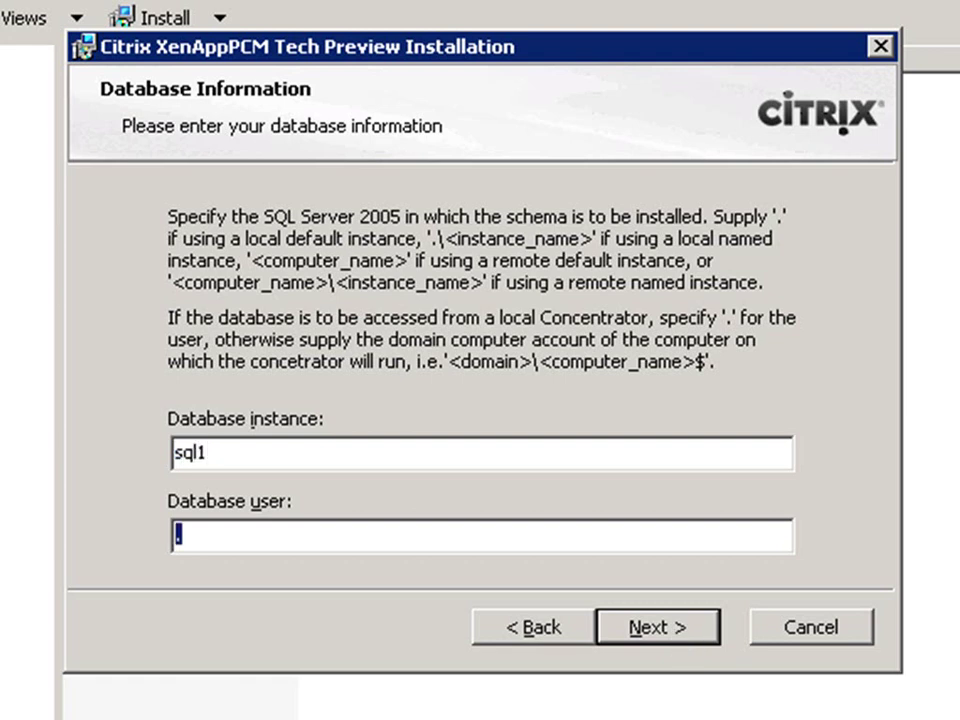
text(pmlab\)
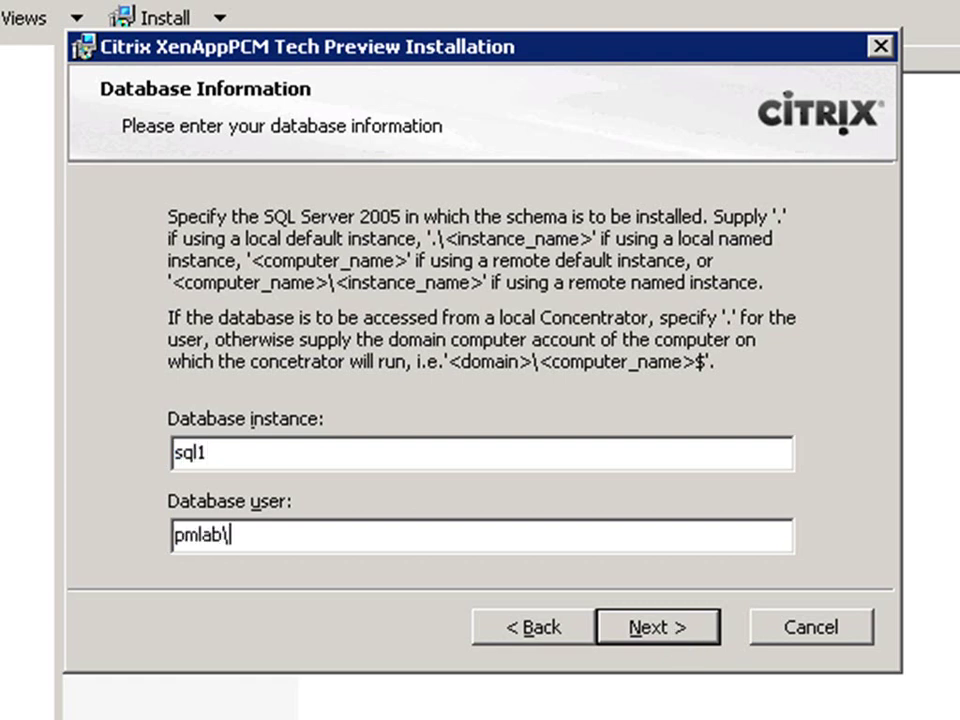
text(XADC1)
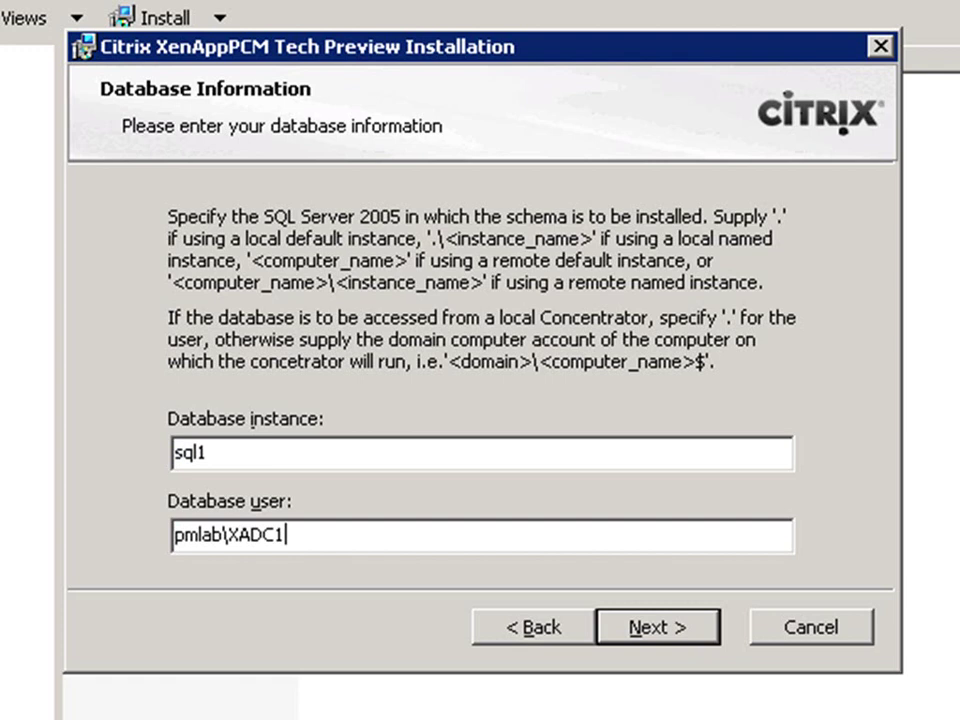
text($)
click(680, 640)
key(Home)
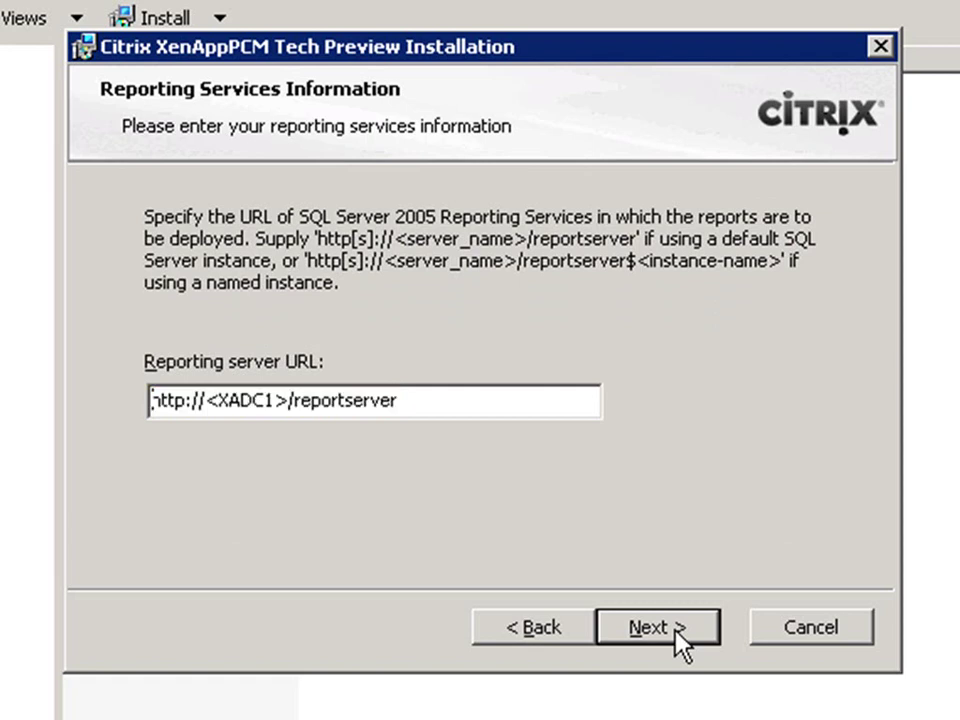
key(Right)
key(Right)
key(Right)
key(Right)
key(Right)
key(Right)
key(Right)
key(shift+Right)
key(shift+Right)
key(shift+Right)
key(shift+Right)
key(shift+Right)
key(shift+Right)
key(shift+Right)
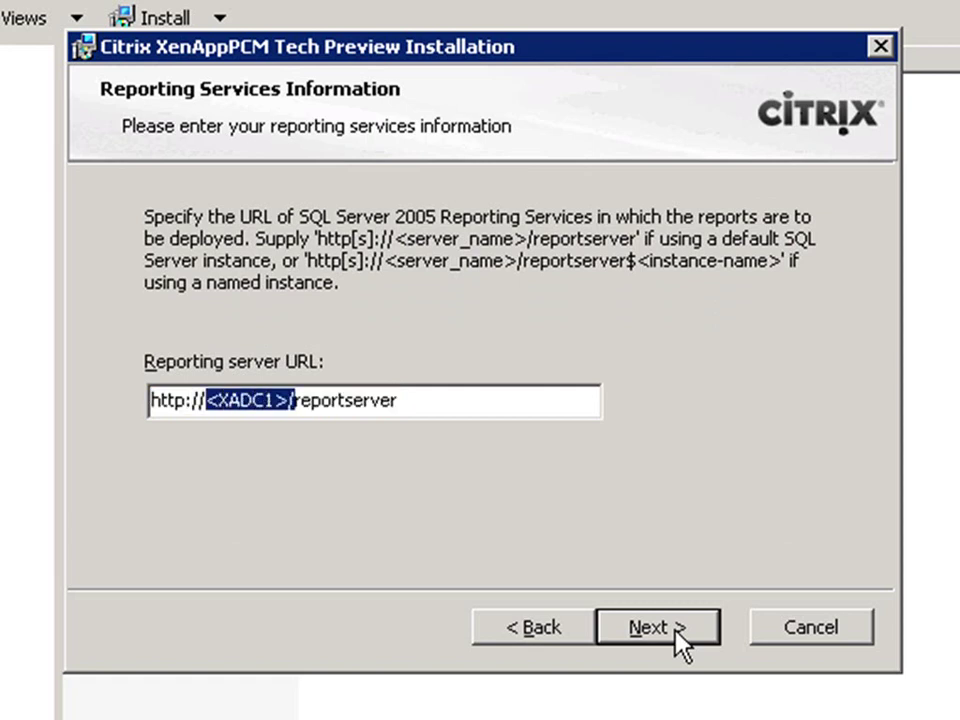
text(sql1)
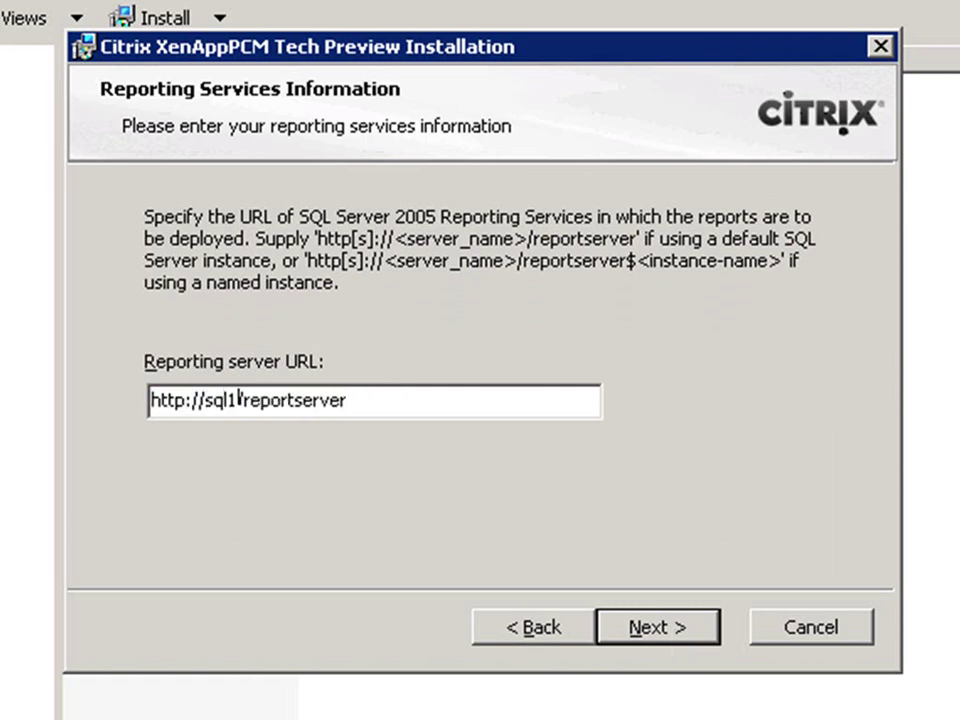
click(677, 640)
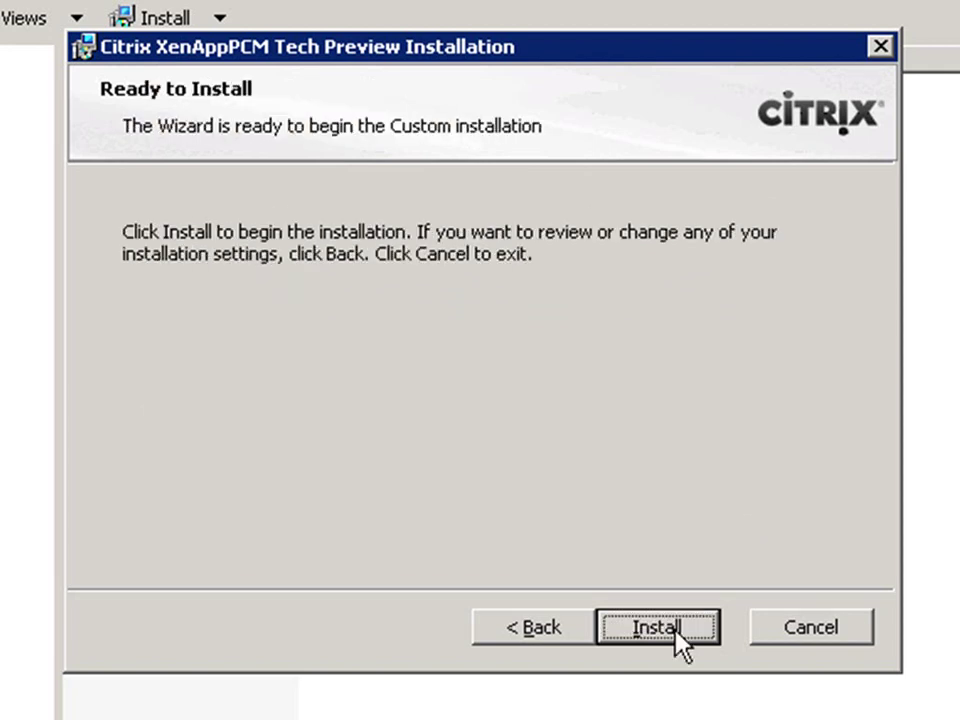
click(677, 640)
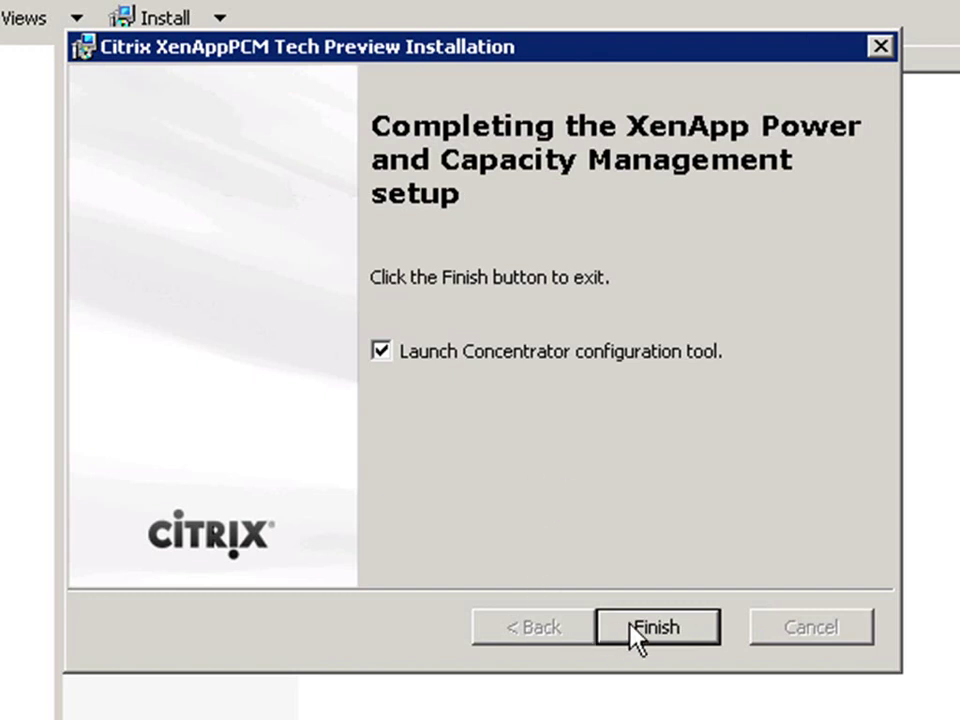
click(632, 630)
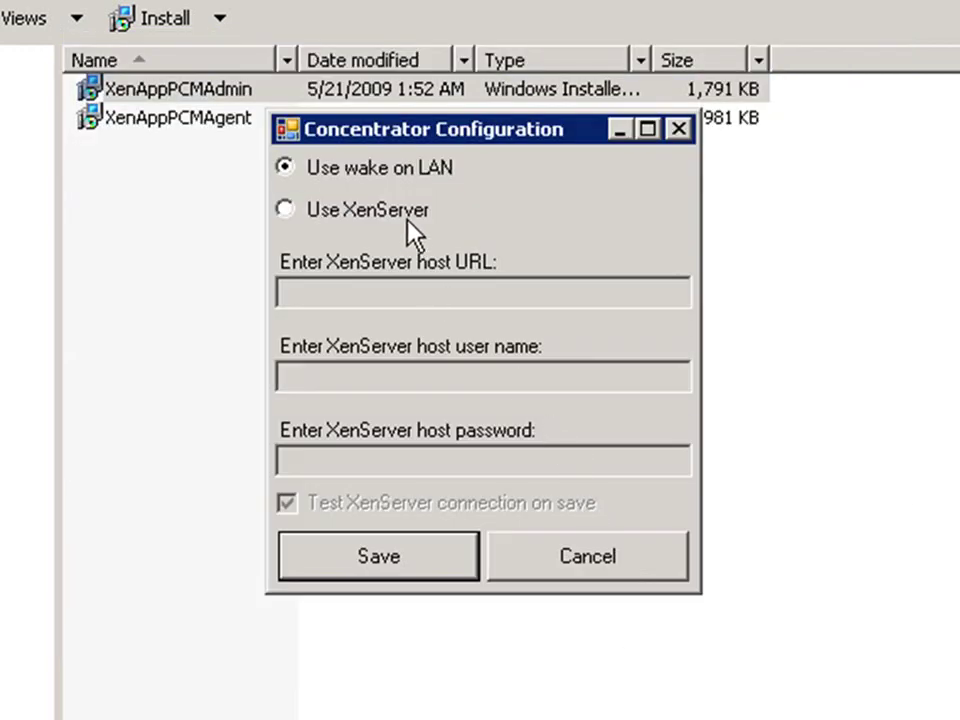
click(403, 211)
click(372, 300)
text(http://)
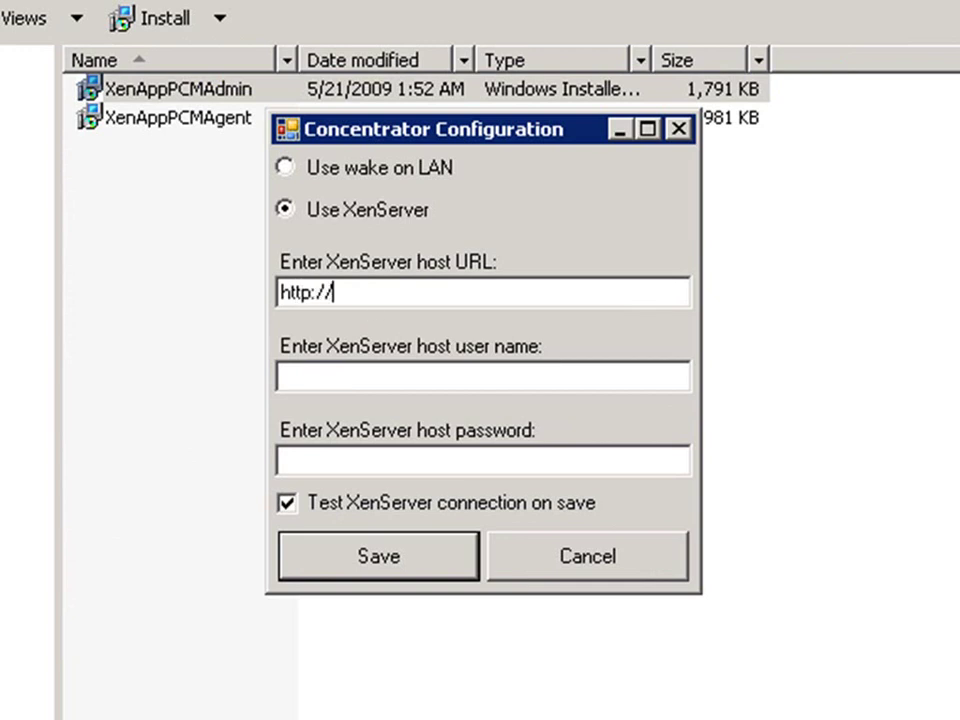
text(10.2.2.)
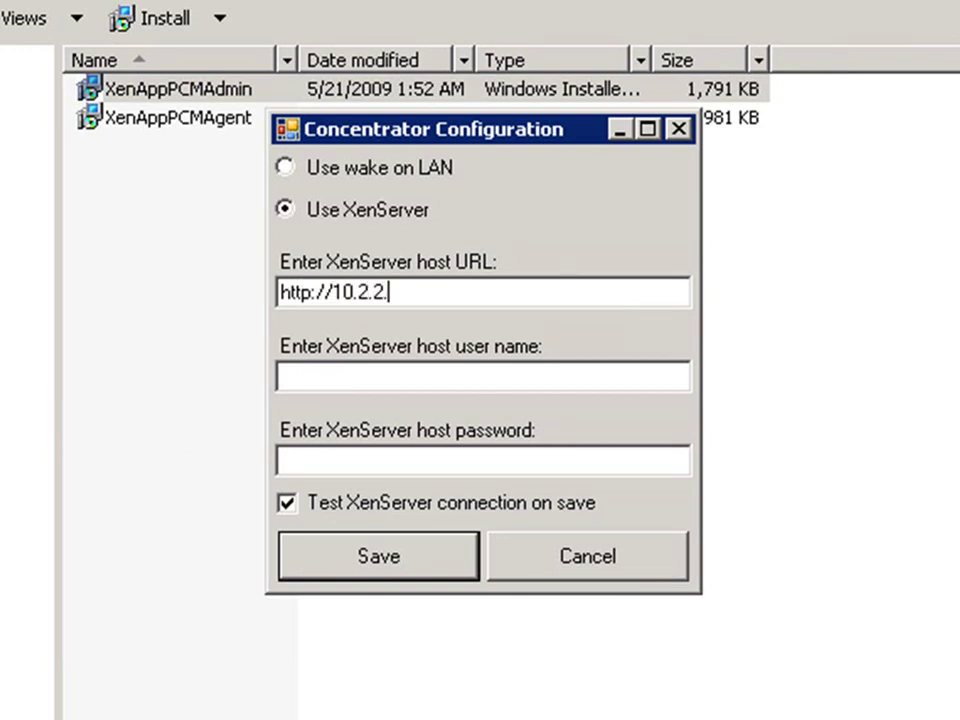
text(178)
key(Tab)
text(root)
key(Tab)
text(password)
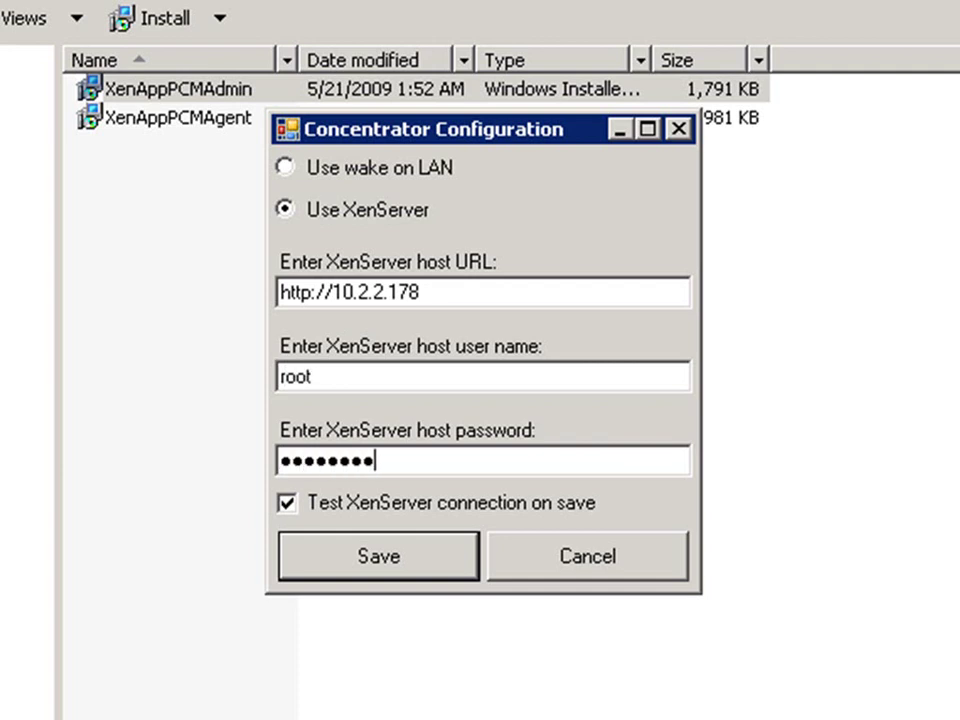
text(123)
key(Tab)
key(Return)
key(Return)
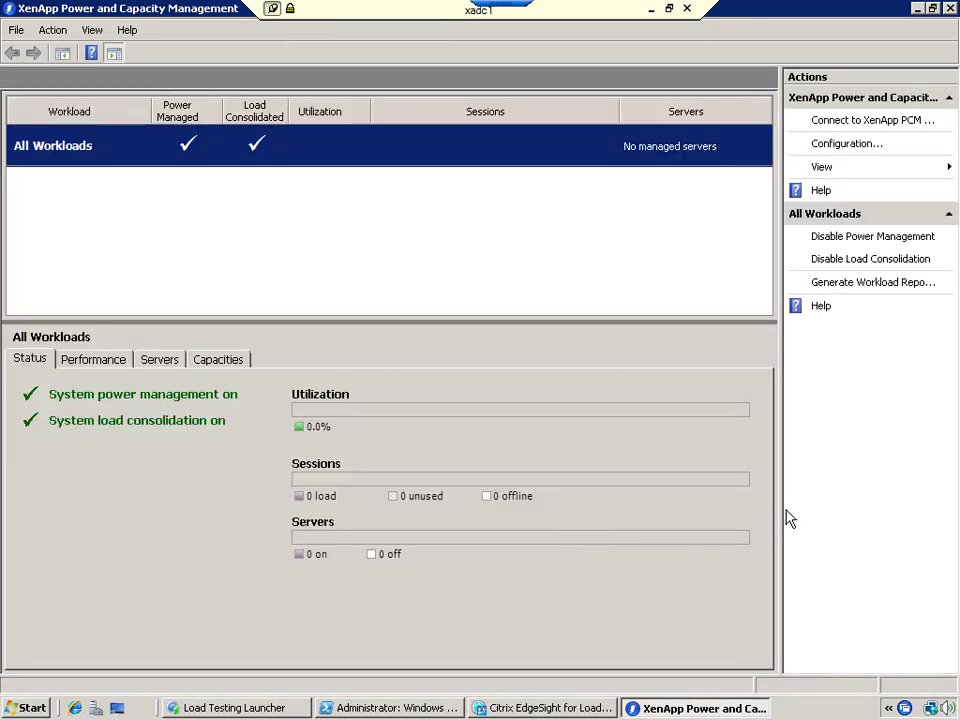
Step: Resize the splitter between the workload list and details panes in the console
drag(780, 511, 719, 516)
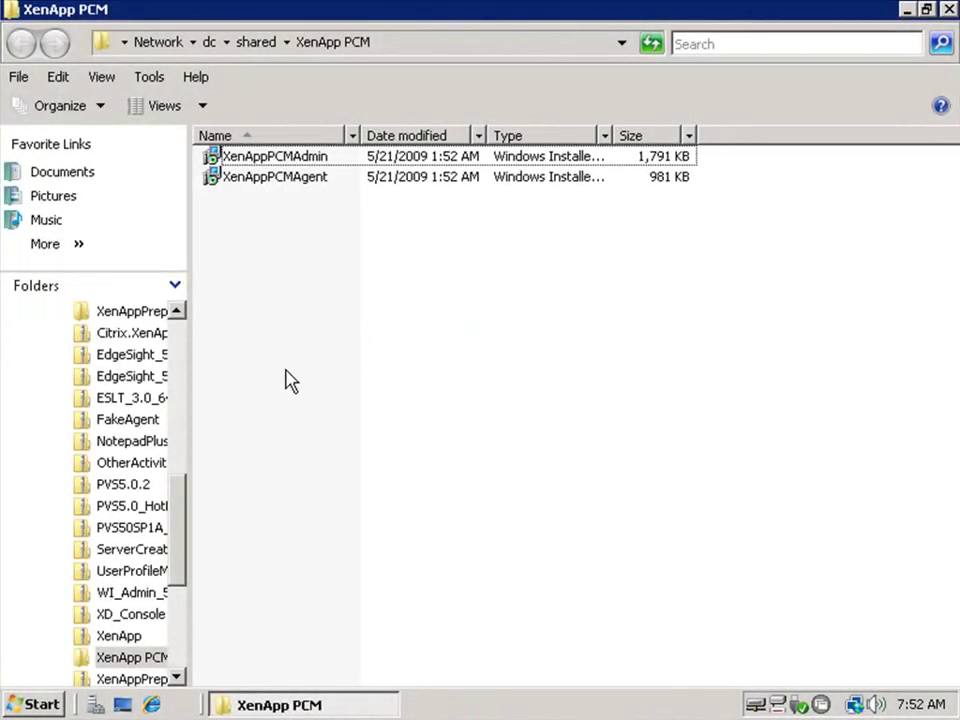
Step: Launch the XenAppPCMAgent installer, accept its licence and keep the default destination folder
double_click(283, 180)
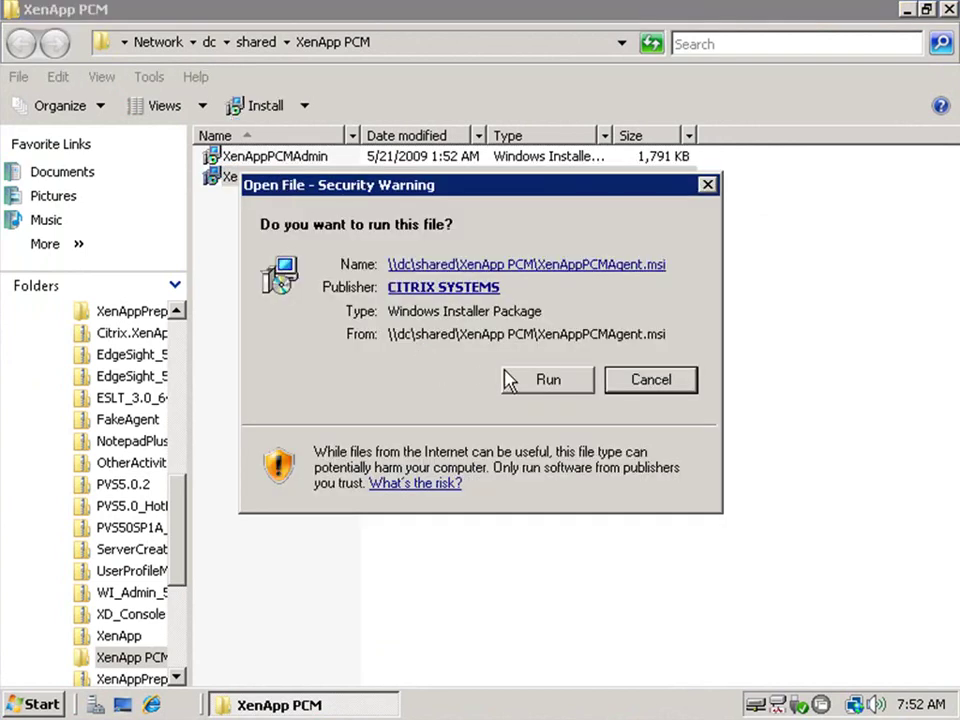
click(521, 383)
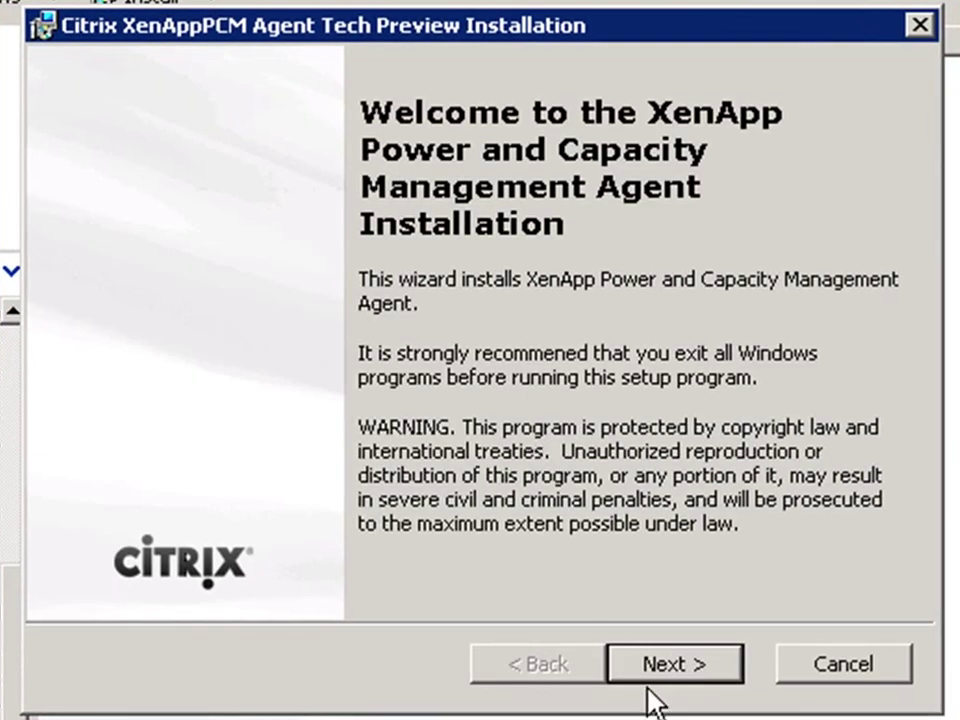
click(660, 677)
click(457, 524)
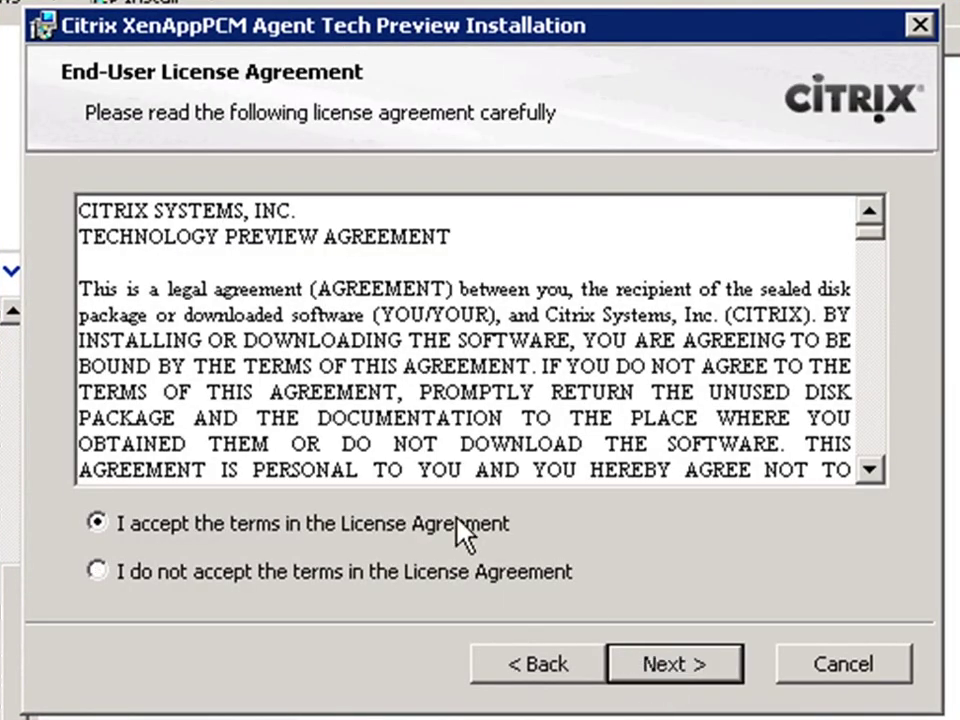
click(671, 677)
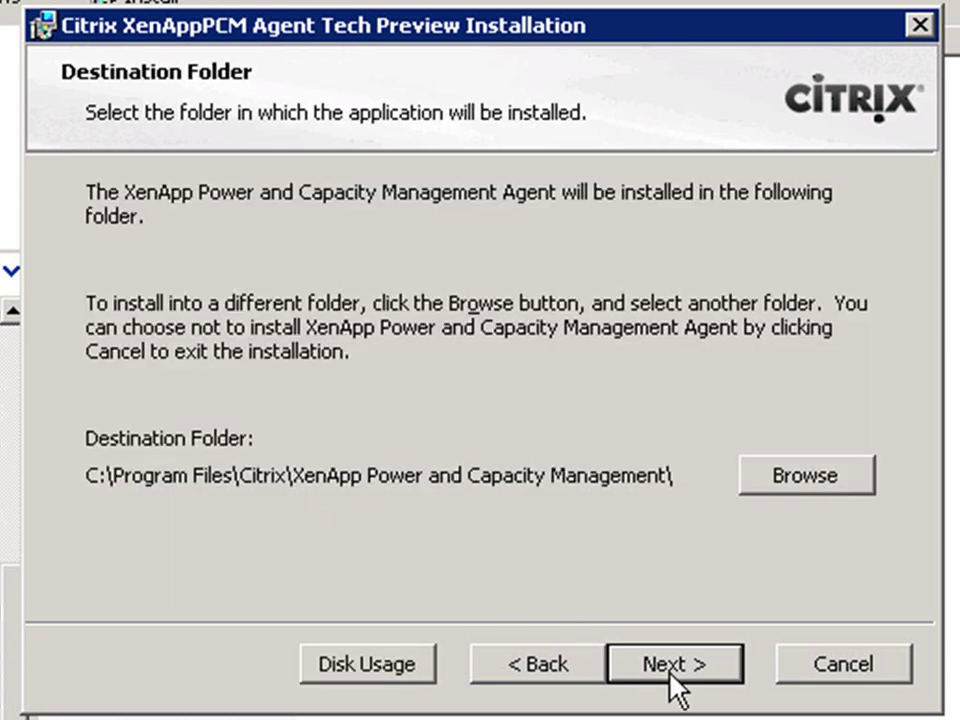
click(670, 675)
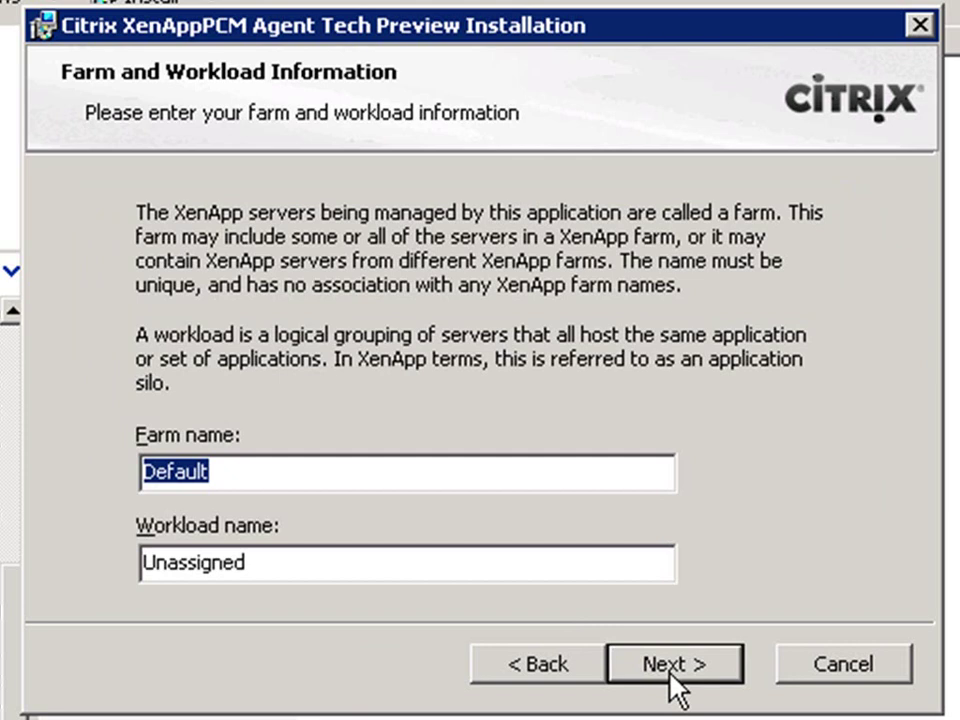
Step: Join farm XenAppPCM with workload 'Booth Workload', then install the agent and finish
text(XenAppPCM)
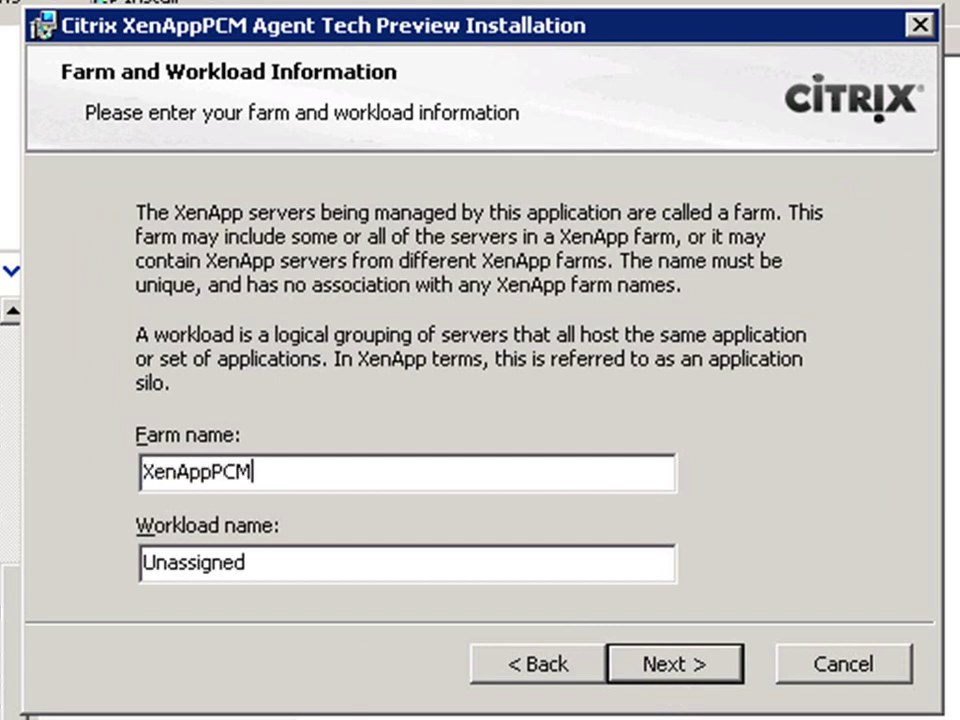
key(Tab)
text(Booth Workload)
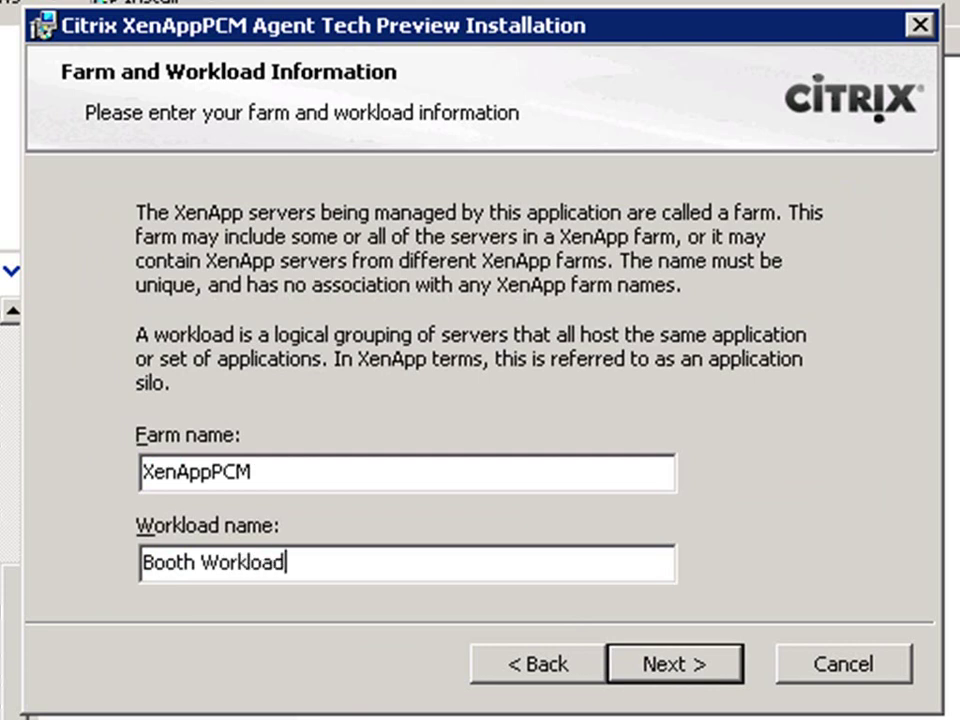
click(670, 673)
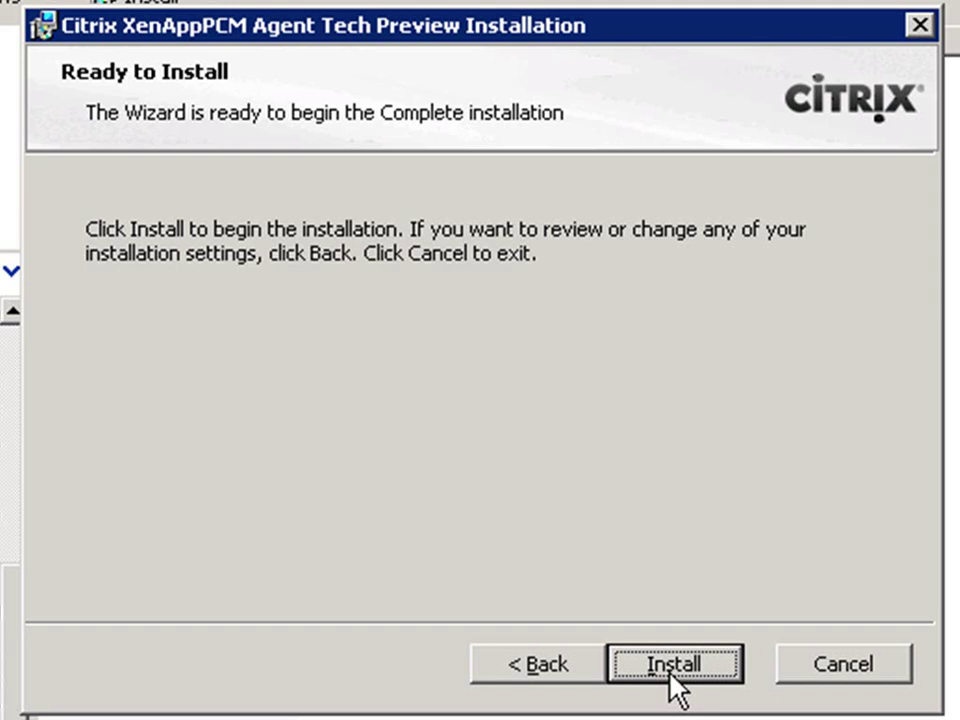
click(672, 664)
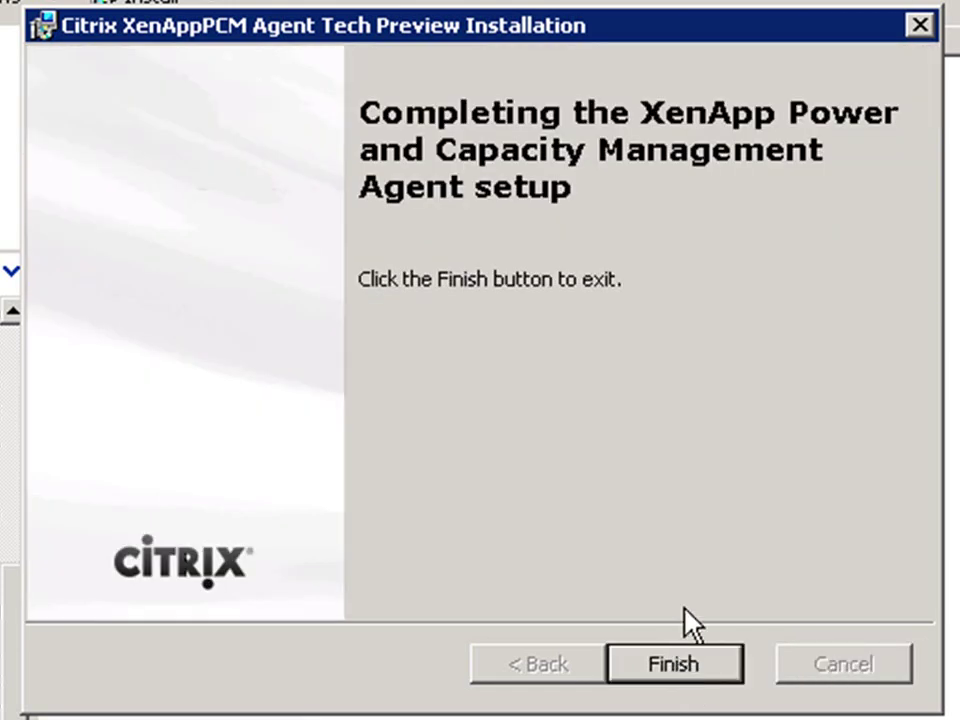
click(678, 664)
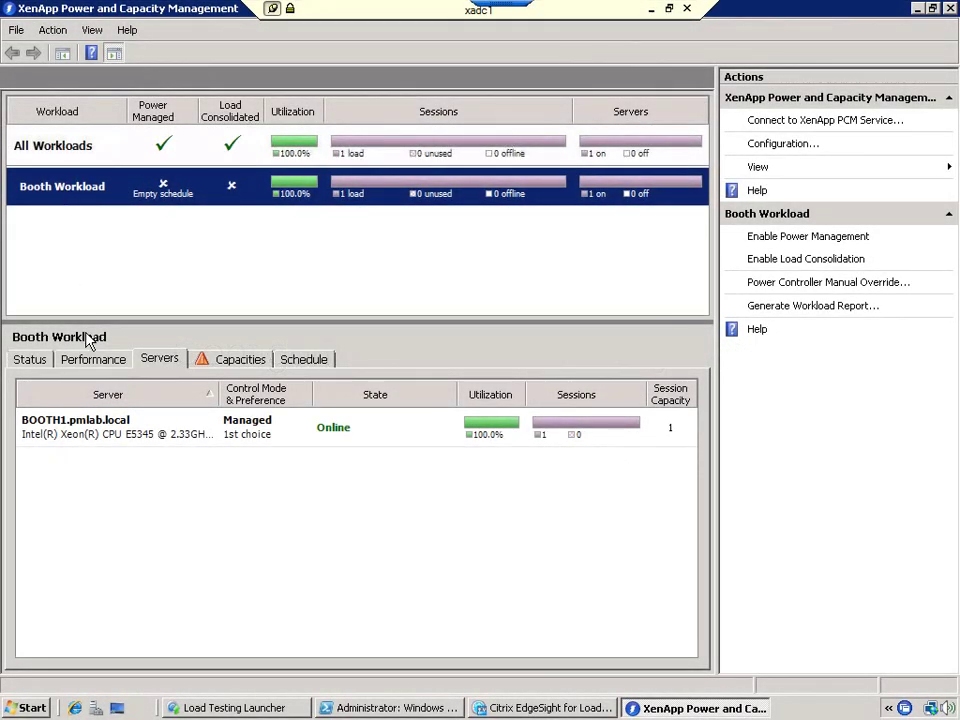
Step: Give the Xeon server profile under Capacities a session capacity of 8 and confirm
click(222, 364)
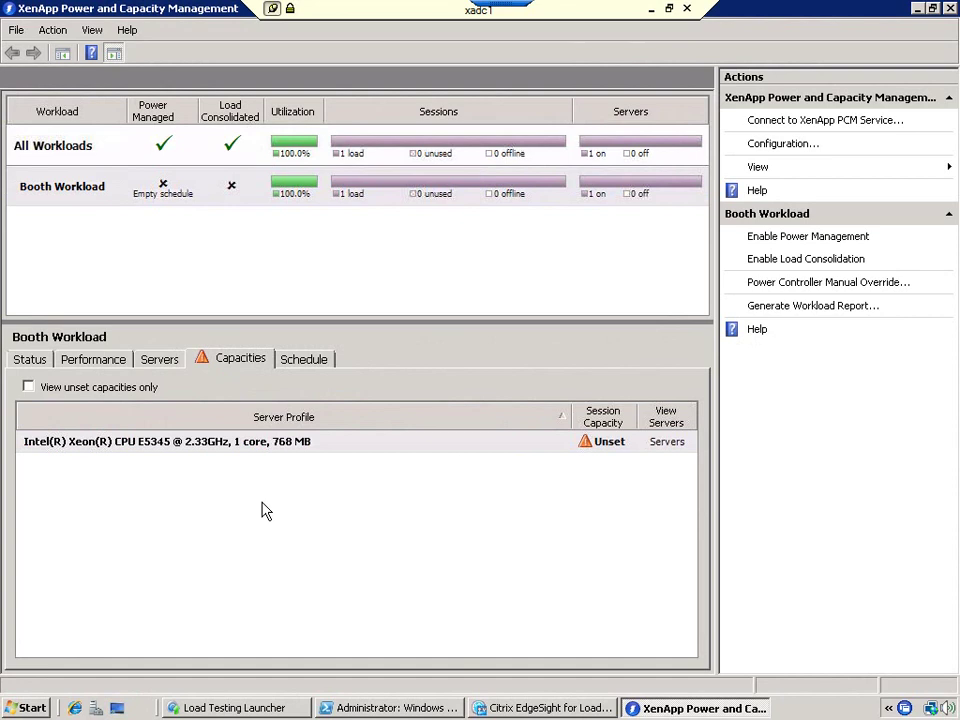
double_click(300, 447)
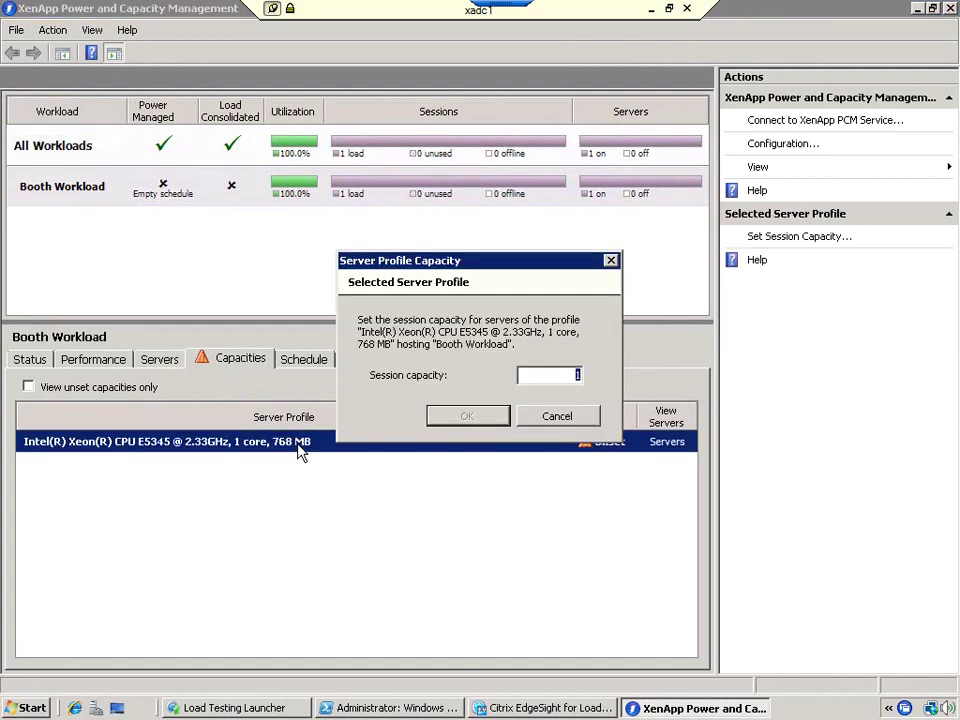
text(8)
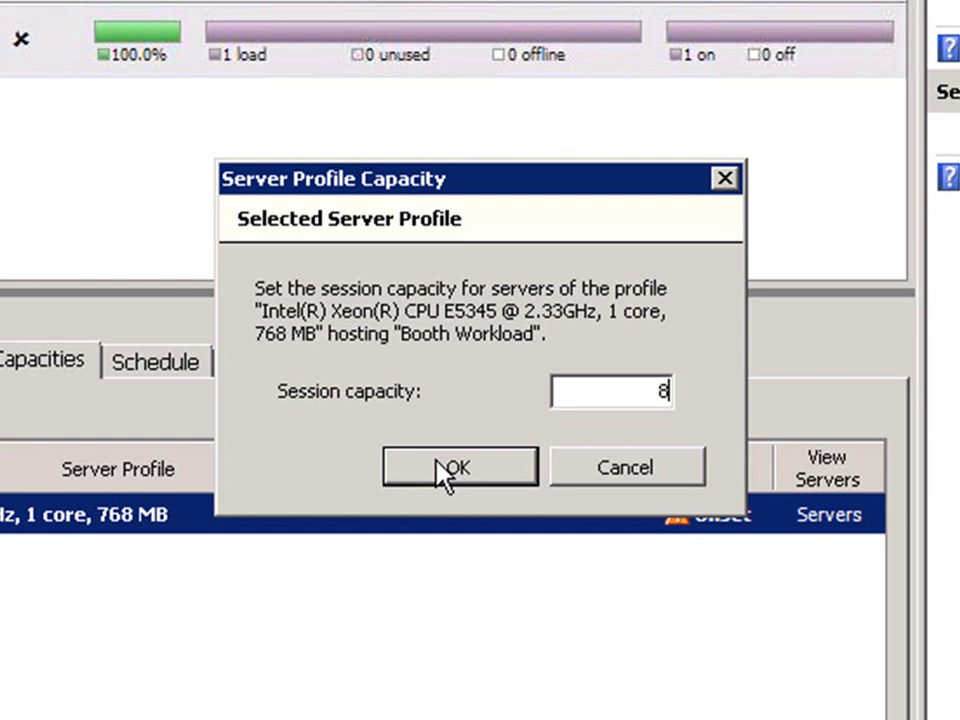
click(443, 475)
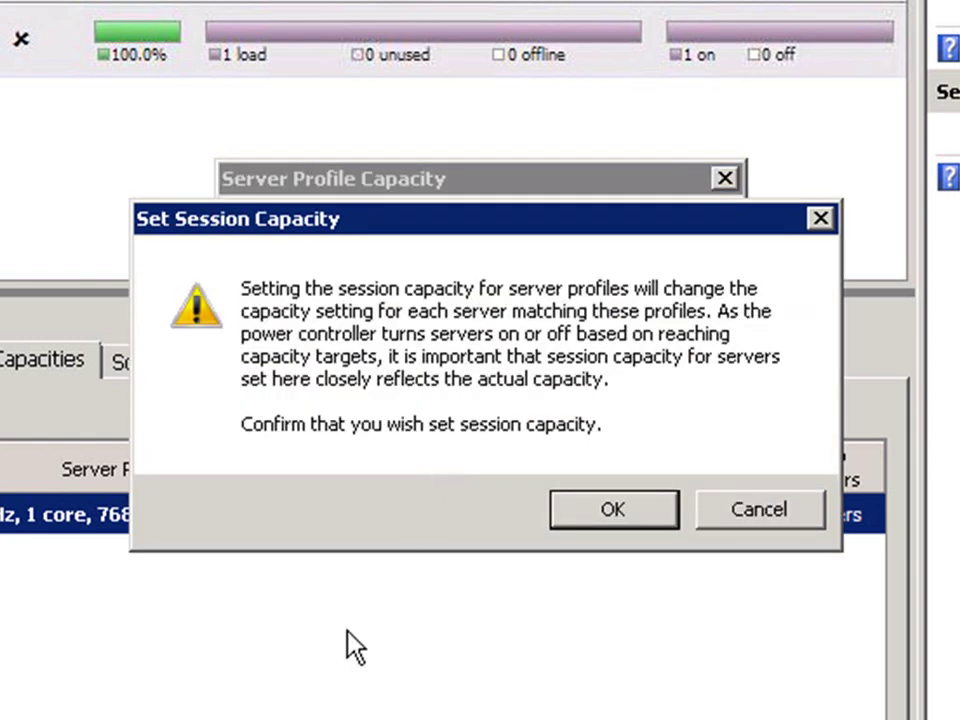
click(613, 512)
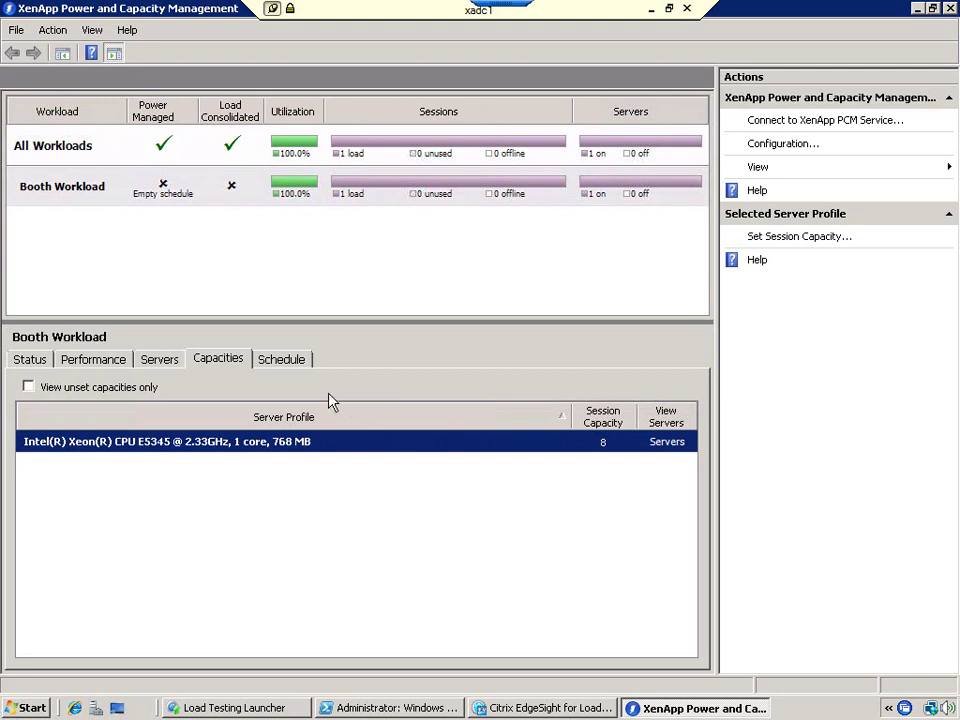
Step: Make the schedule editable and add a Monday 12:00 AM entry with 1 server, buffer 6
click(297, 364)
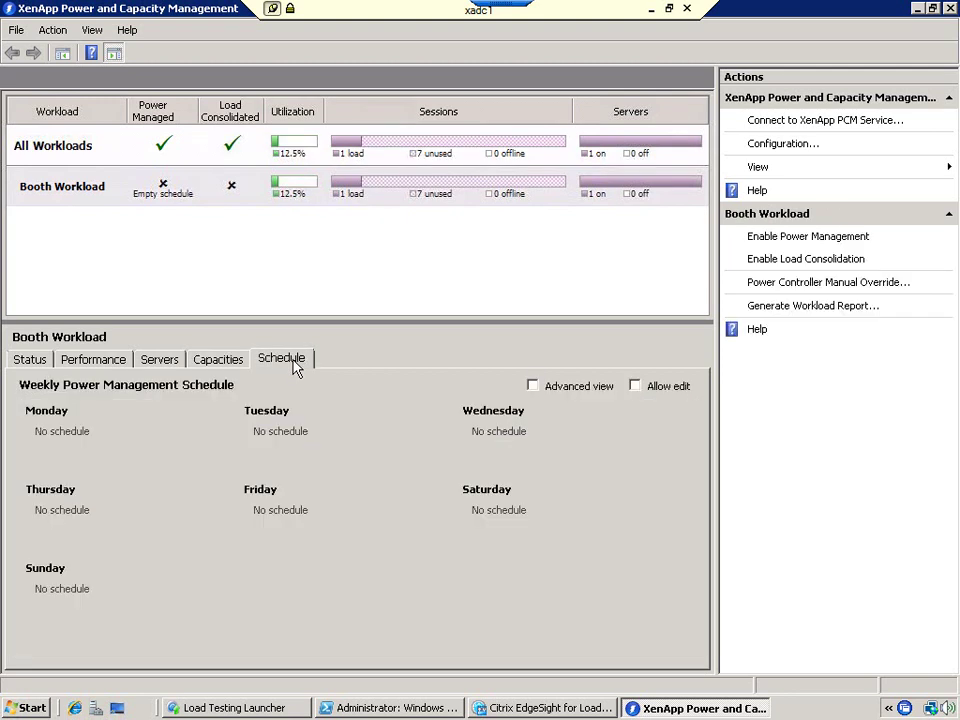
click(631, 386)
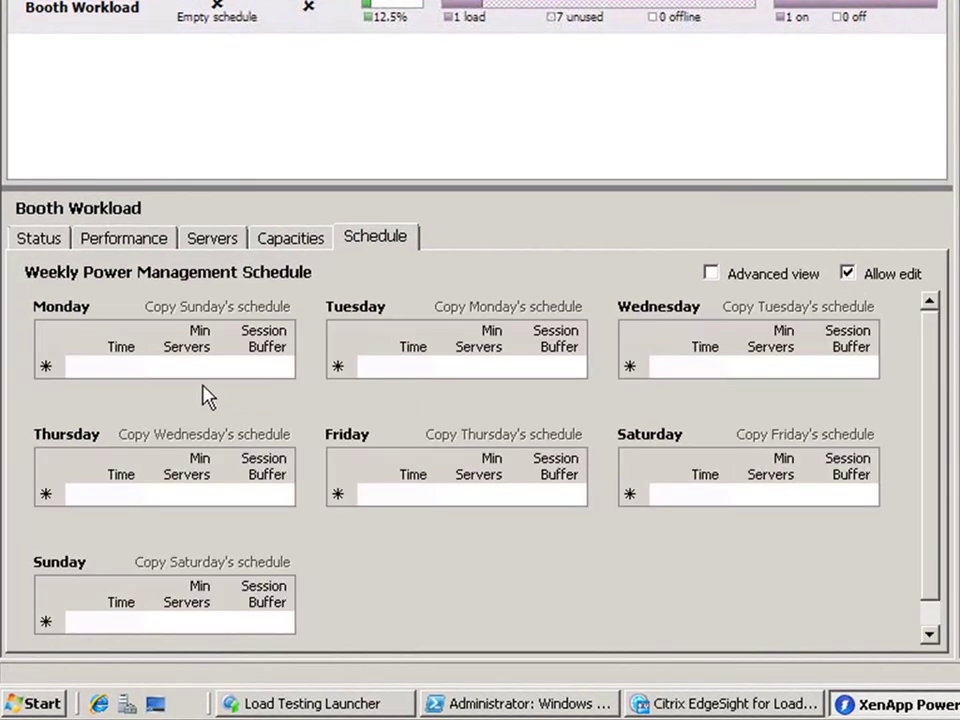
click(118, 366)
text(0:00)
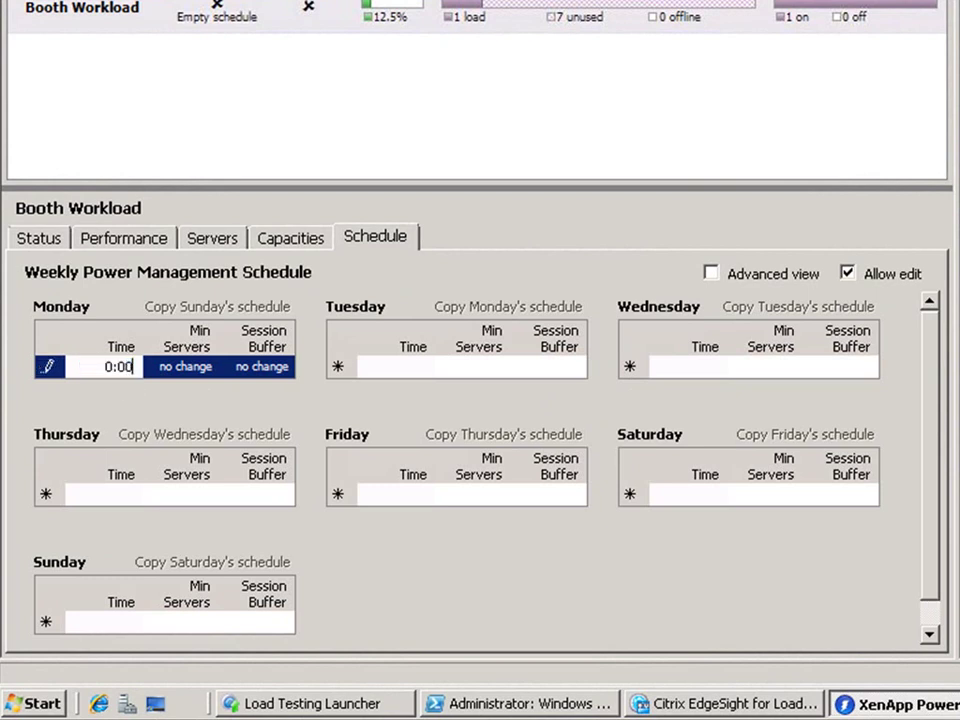
key(Tab)
text(1)
key(Tab)
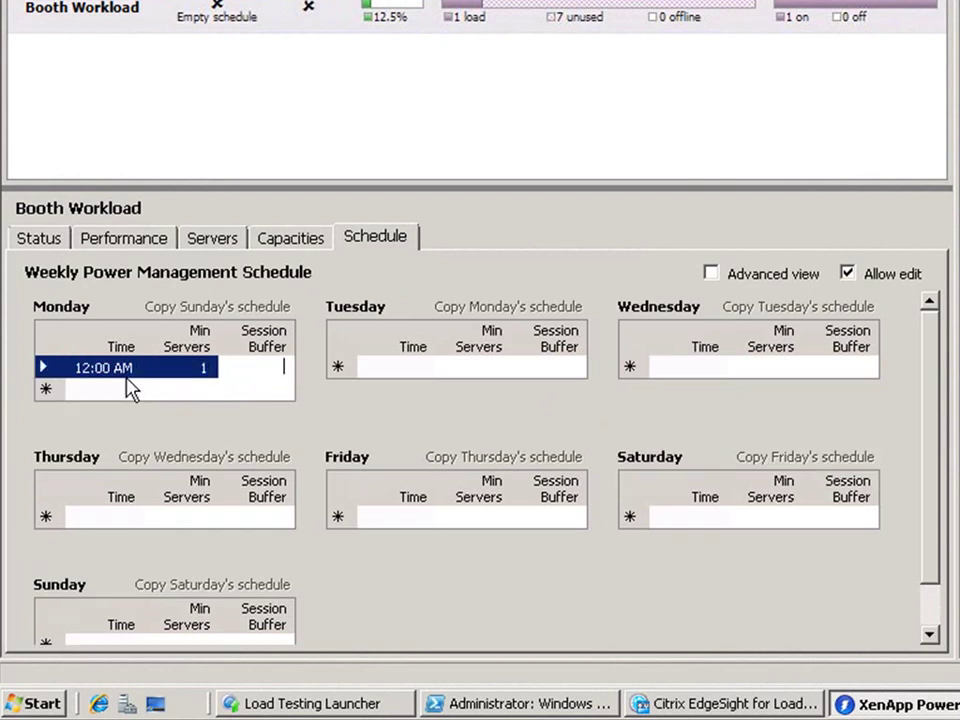
text(6)
key(Tab)
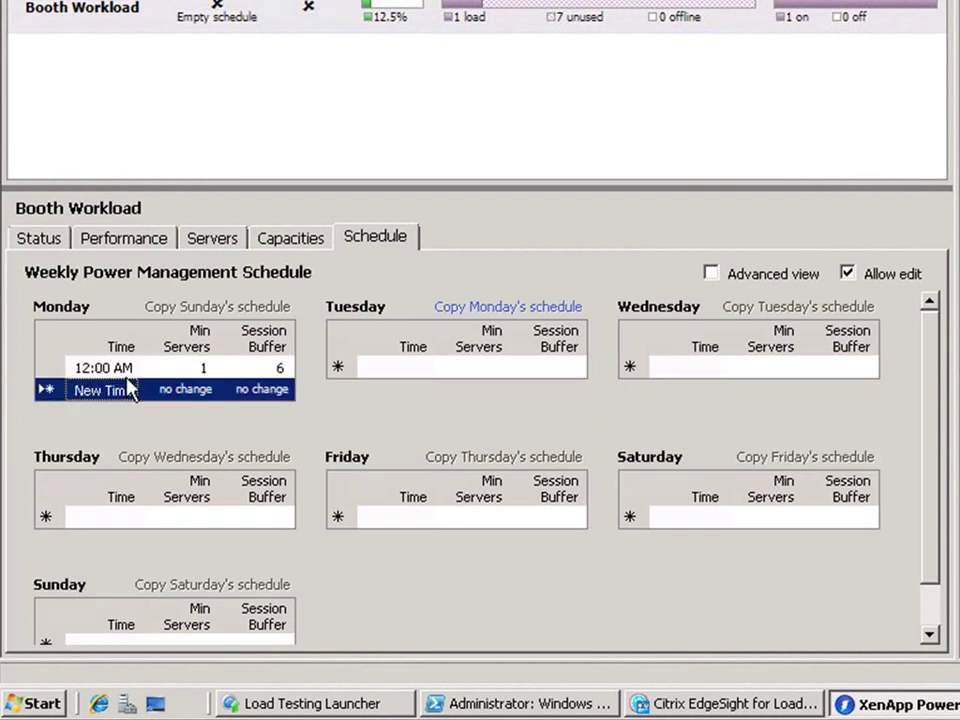
Step: Add Monday entries at 5:00 AM (3 servers, buffer 20) and 5:00 PM (1, buffer 6)
text(5:00)
key(Tab)
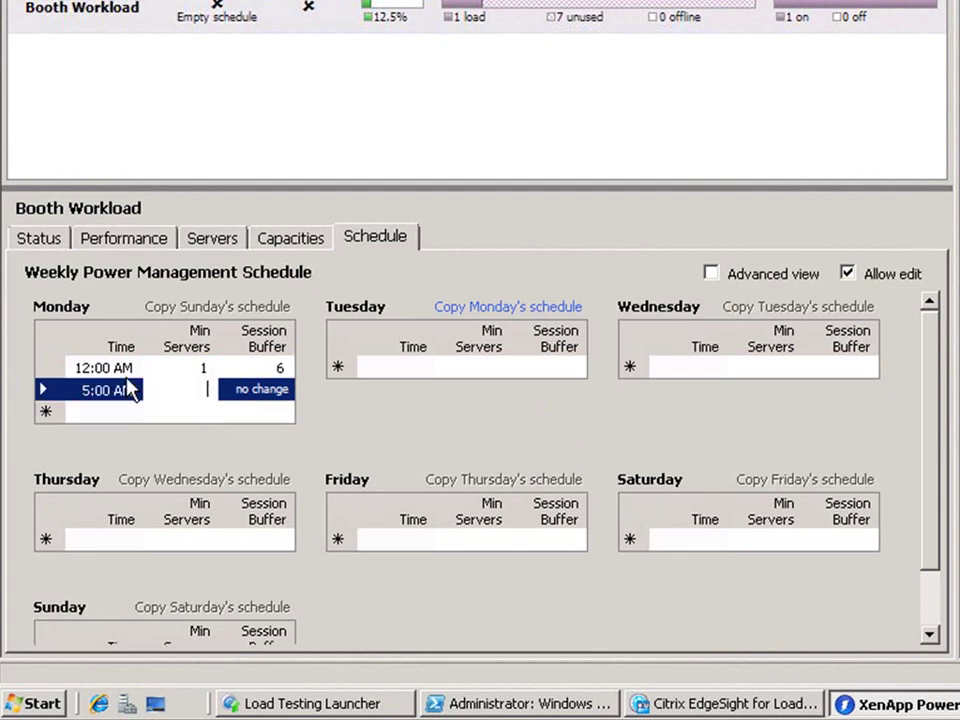
text(3)
key(Tab)
text(20)
key(Tab)
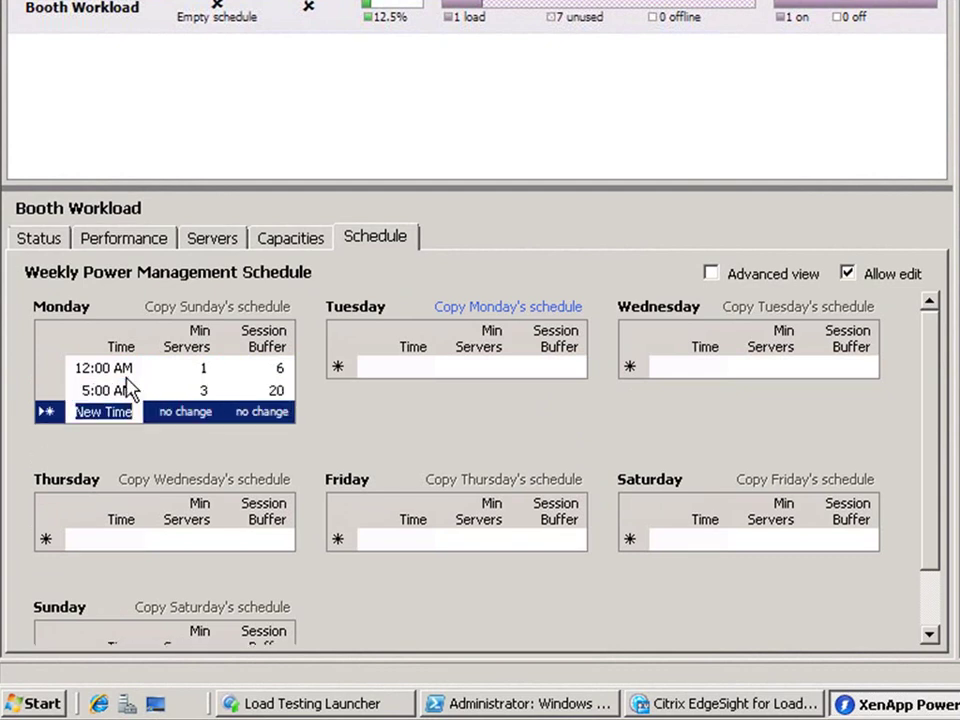
text(5:00M)
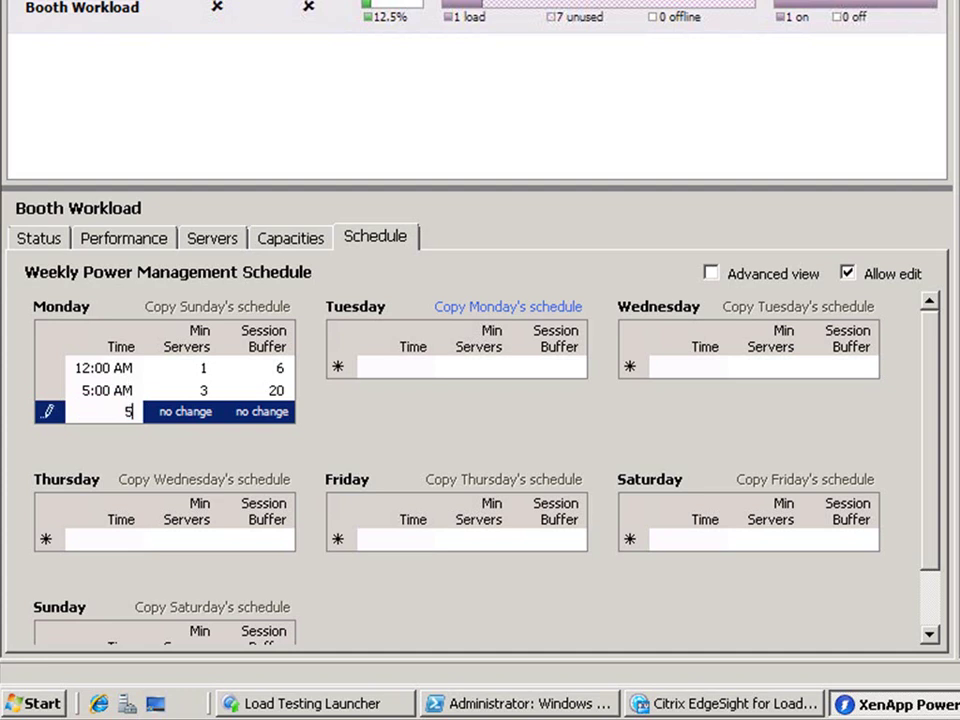
key(Tab)
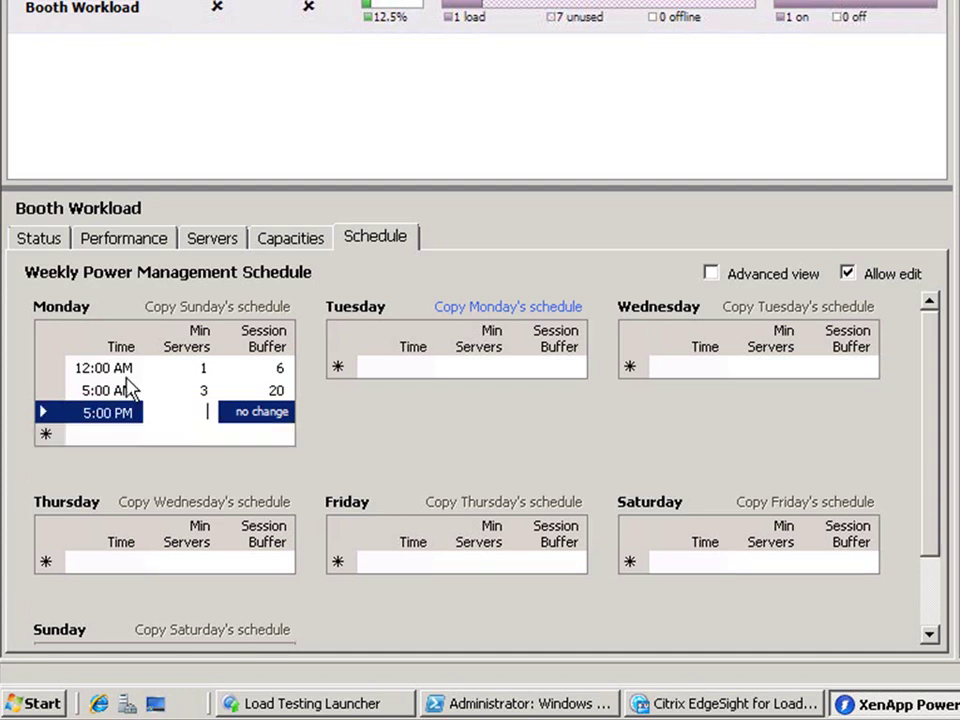
text(1)
key(Tab)
text(6)
key(Tab)
Step: Copy Monday's schedule through Tuesday, Wednesday, Thursday and Friday
click(560, 306)
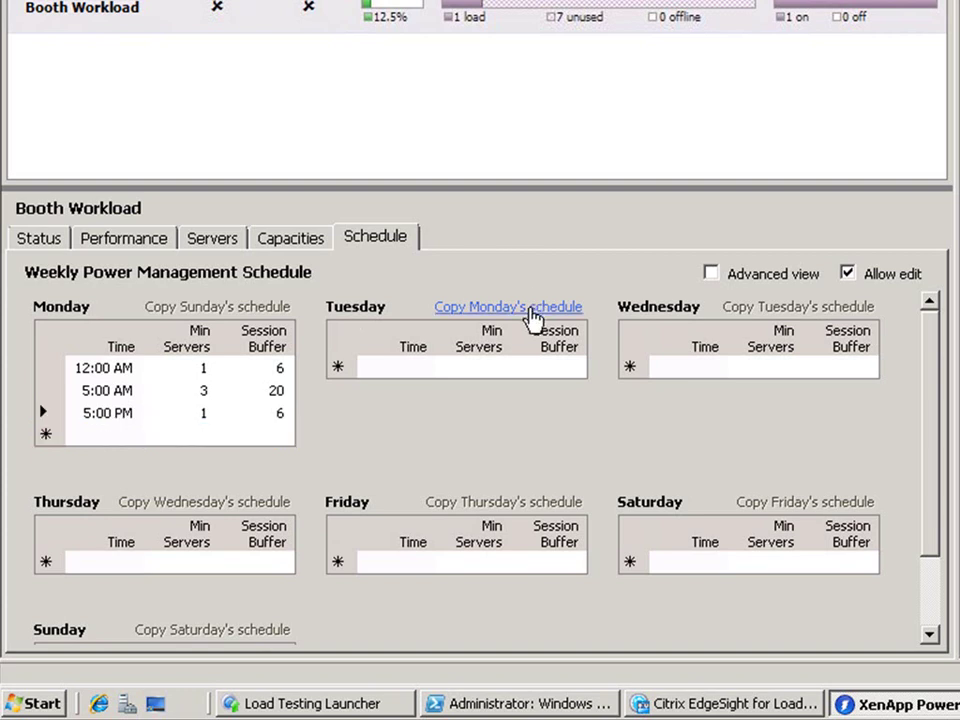
click(767, 306)
click(256, 503)
click(518, 503)
Step: Add a Saturday 12:00 AM entry with 1 server, buffer 6, and copy it to Sunday
click(690, 562)
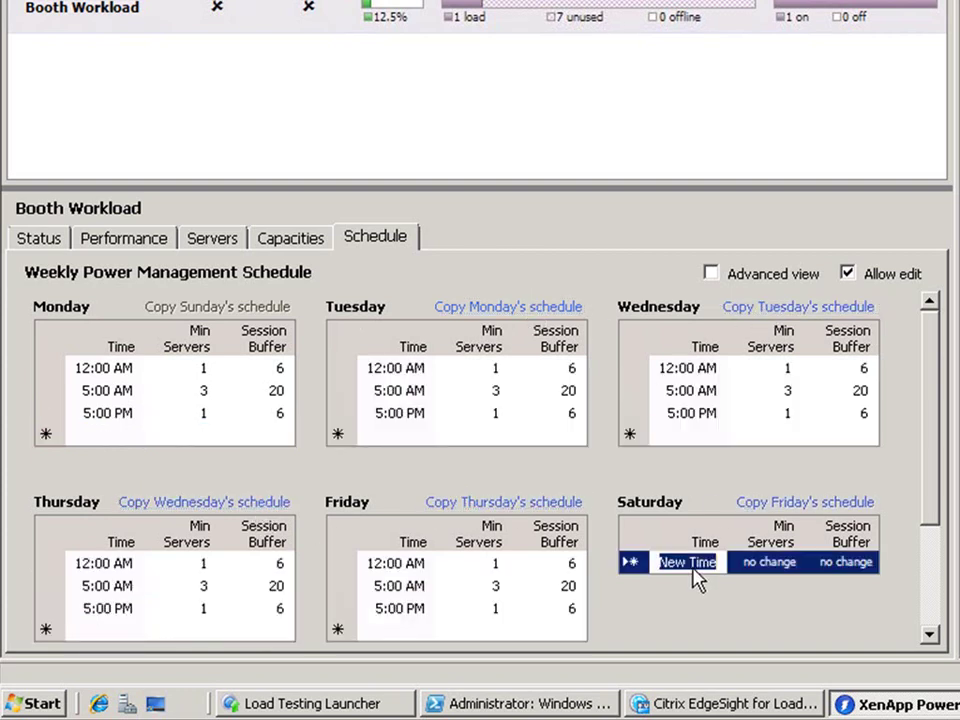
text(0:00)
key(Tab)
text(1)
key(Tab)
text(6)
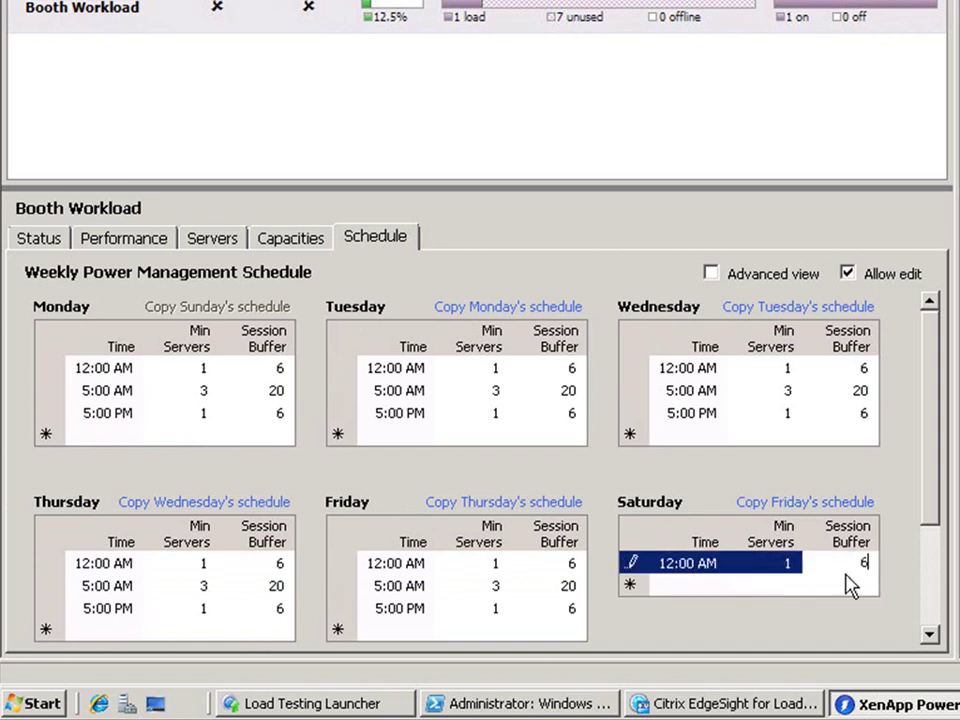
click(930, 581)
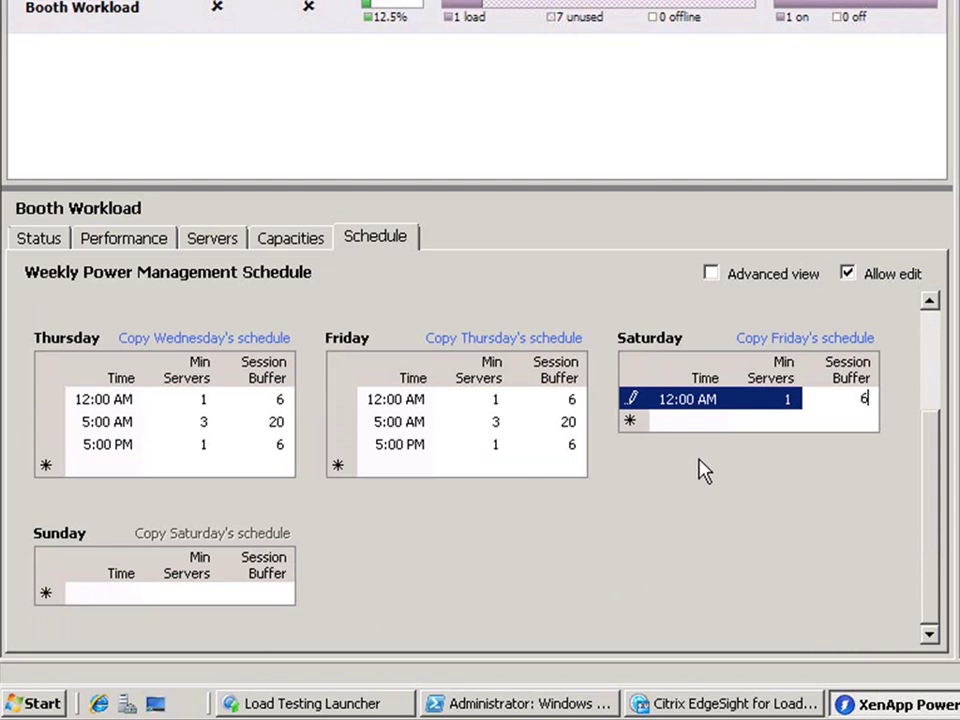
click(729, 424)
click(226, 534)
Step: Uncheck Allow edit to lock the Booth Workload schedule
click(847, 273)
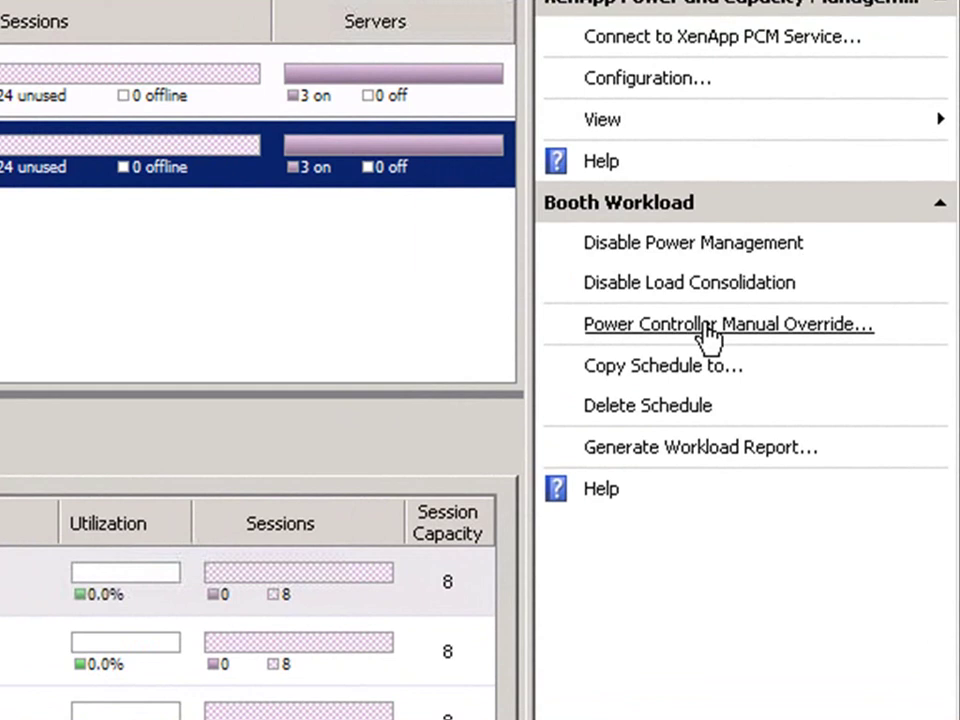
Step: Start a manual override with minimum 1 online server and the 20-session buffer
click(708, 330)
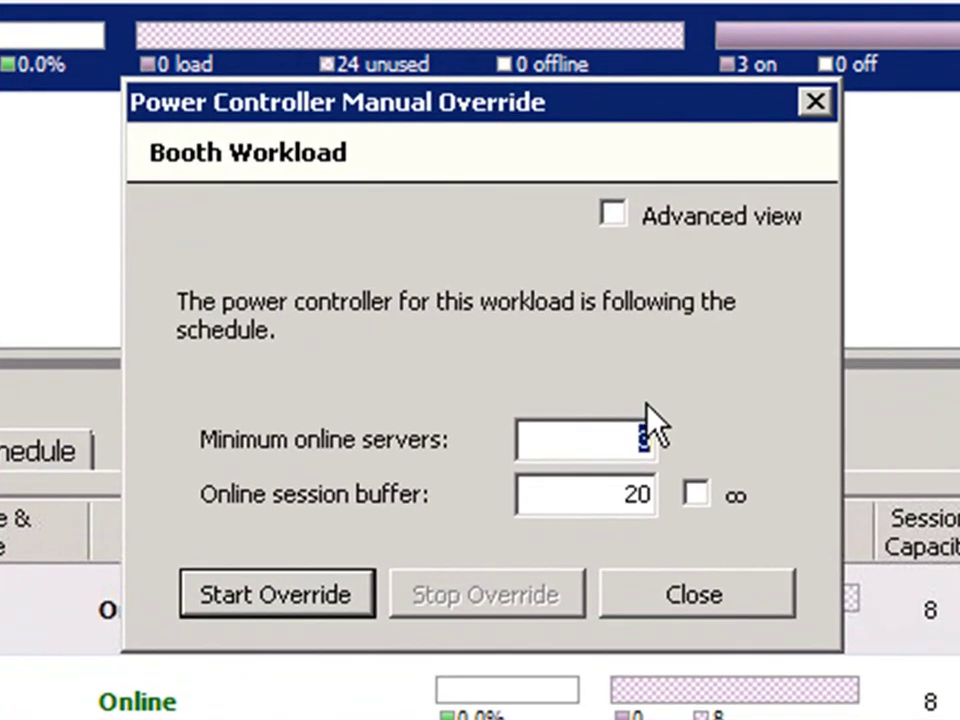
text(1)
key(Tab)
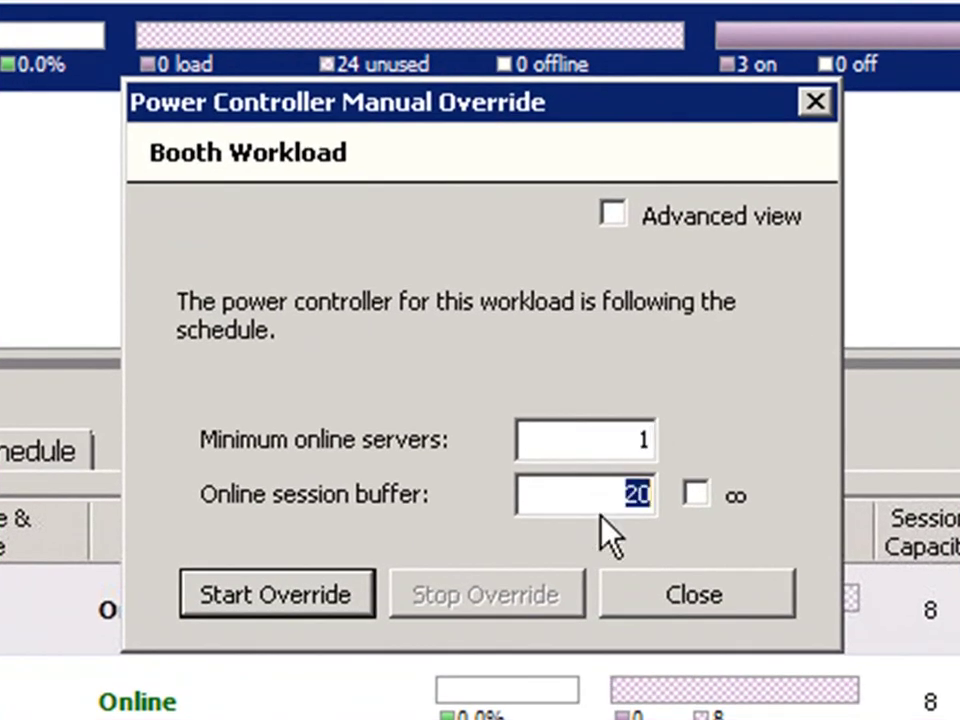
click(350, 602)
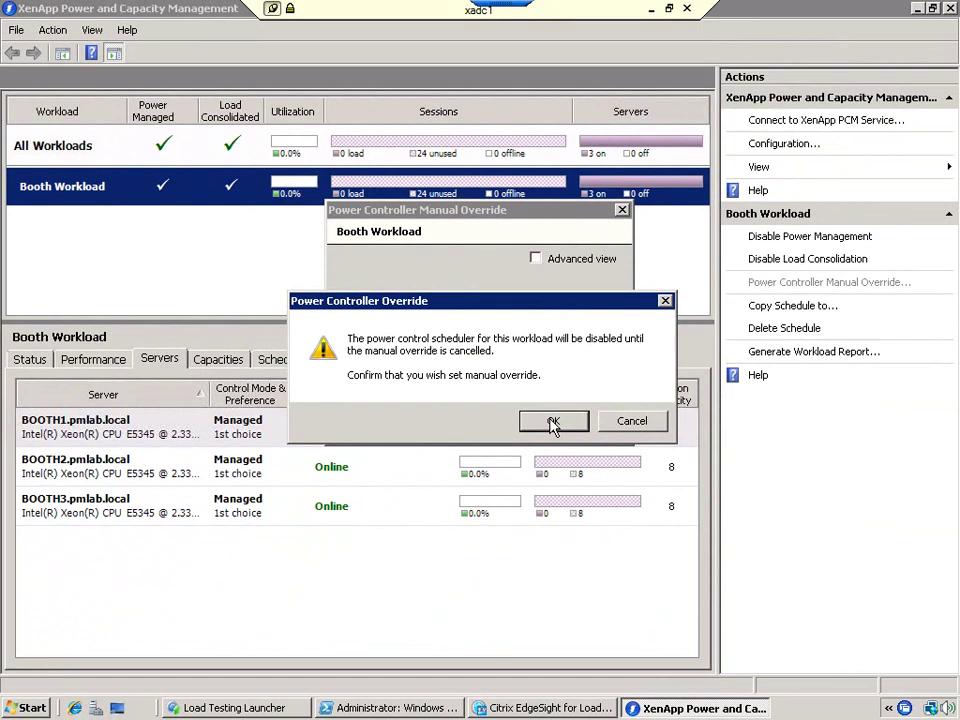
click(625, 588)
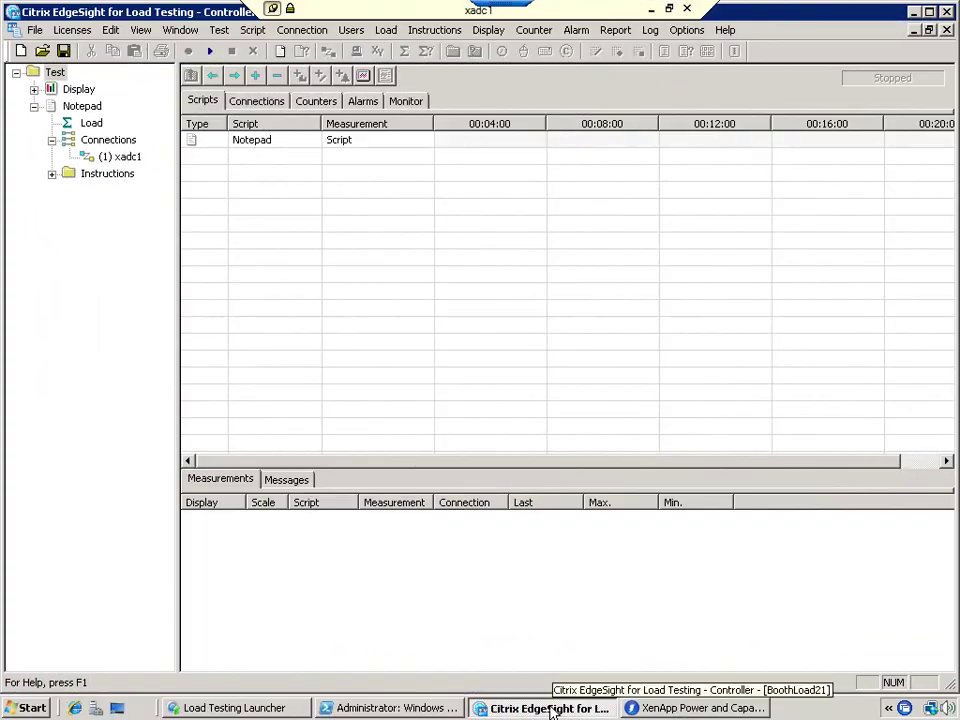
Step: Execute the Notepad load test and open one of the 24 replaying TUser sessions
click(90, 105)
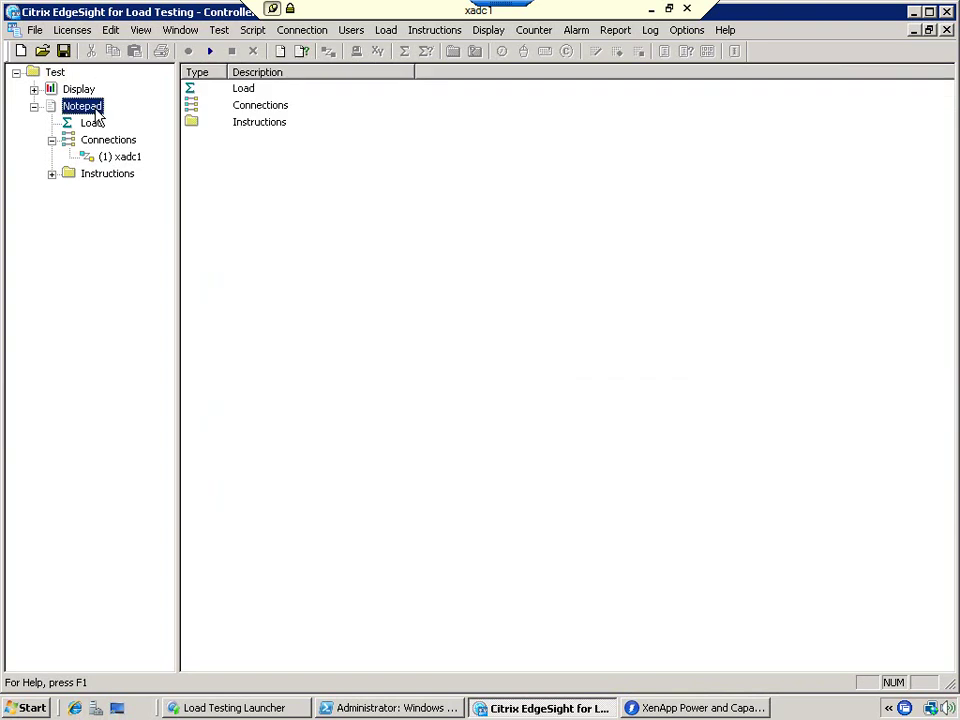
click(211, 52)
click(843, 709)
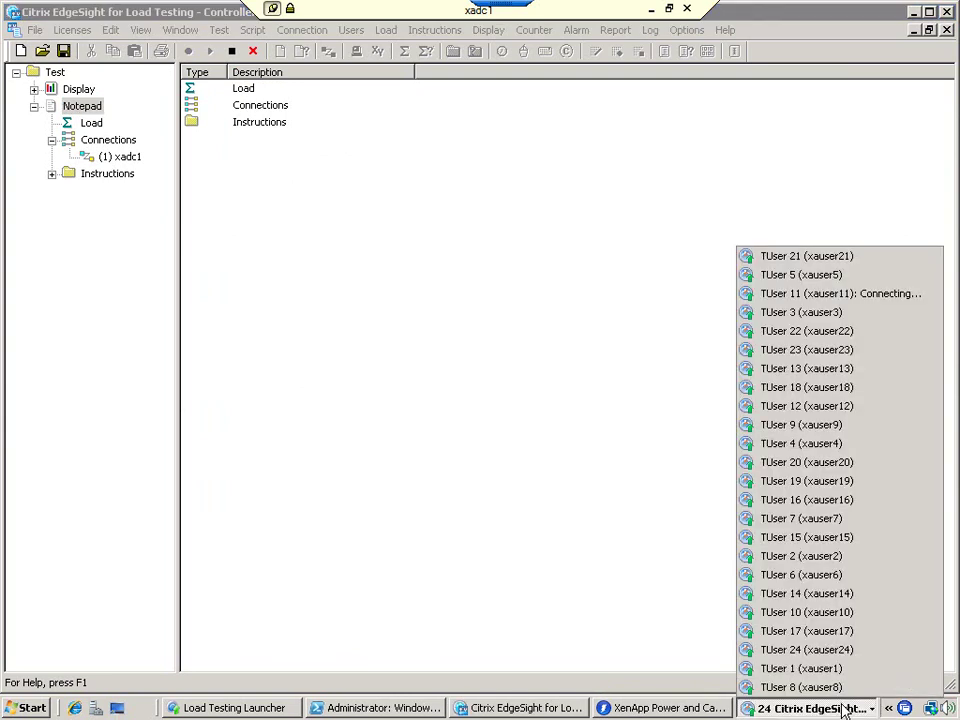
click(852, 294)
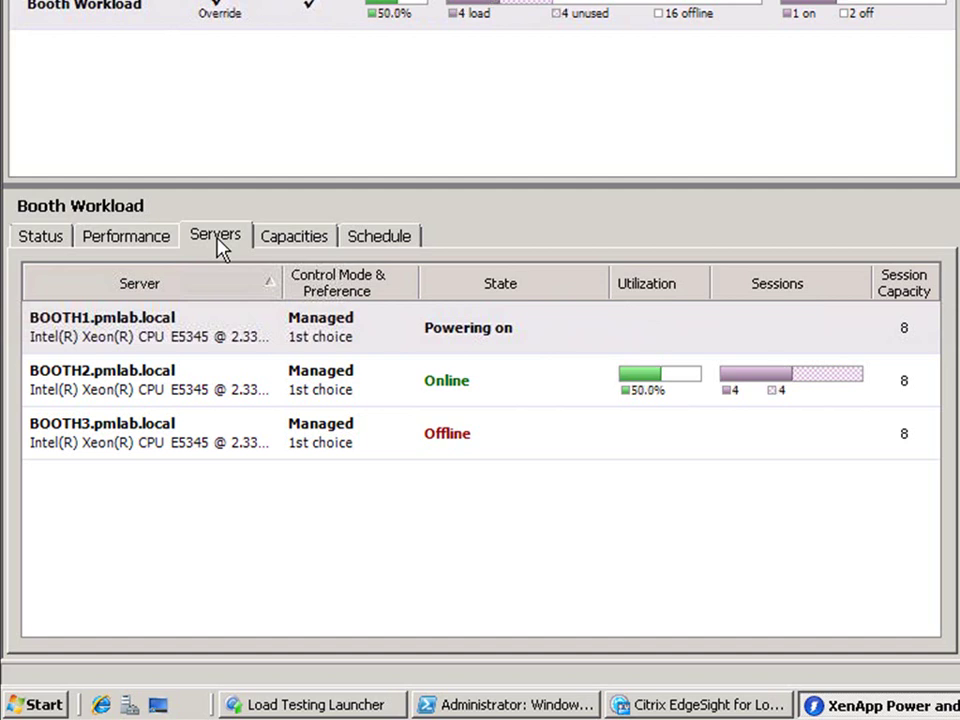
Step: Show Booth Workload's Performance graphs and enlarge the graph pane by raising the splitter
click(158, 245)
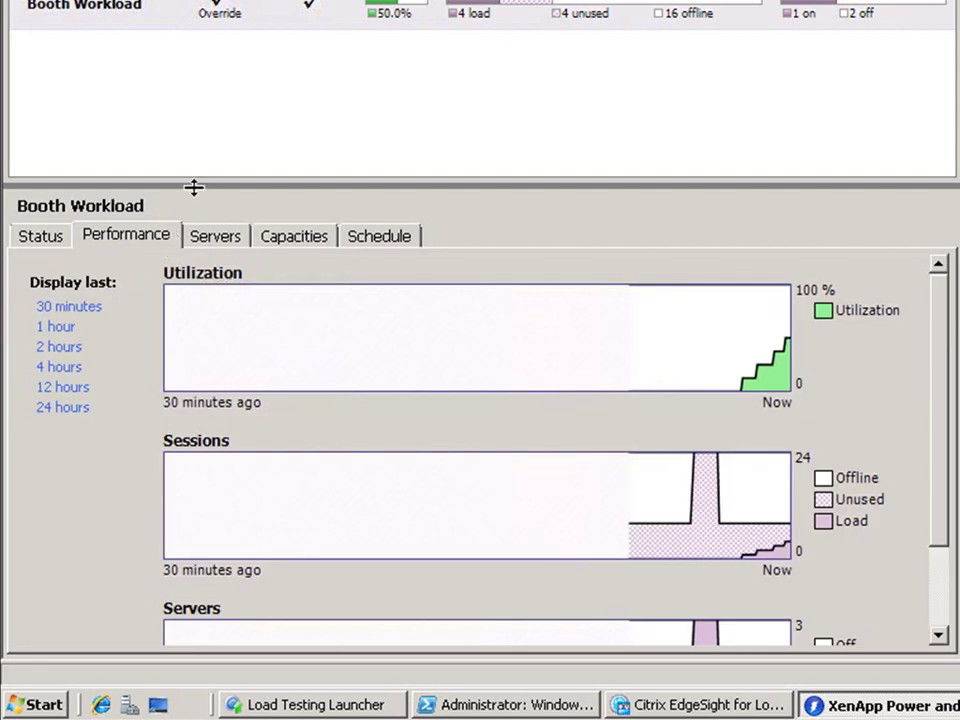
mouse_move(193, 186)
mouse_down()
mouse_move(208, 43)
mouse_move(216, 48)
mouse_up()
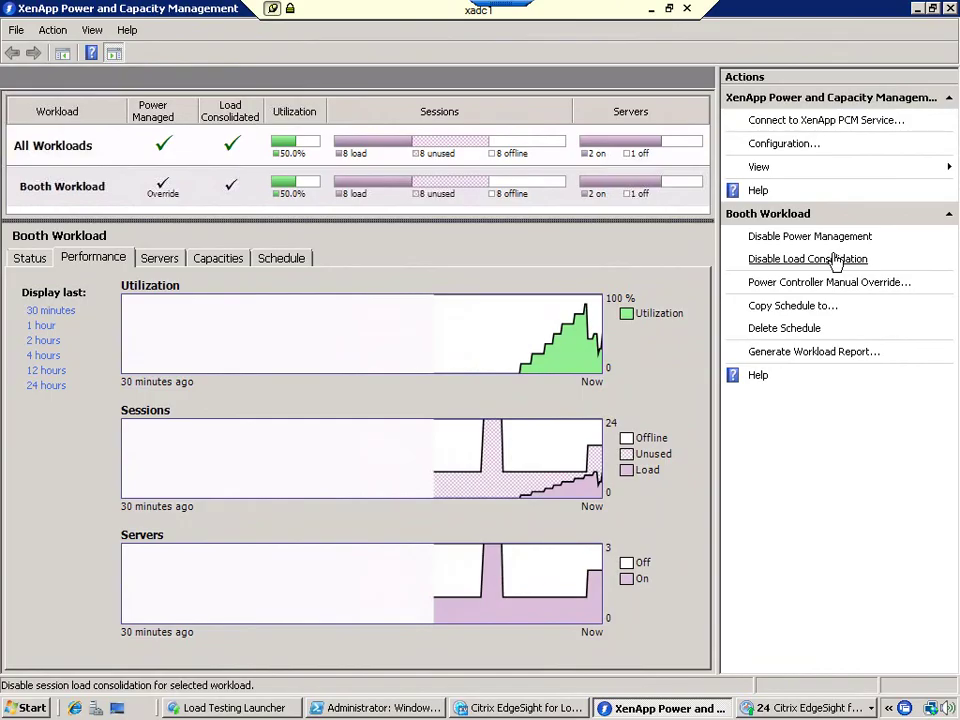
Step: Switch to the Servers list to see BOOTH1 at 12.5%, BOOTH2 at 87.5% and BOOTH3 offline
click(181, 259)
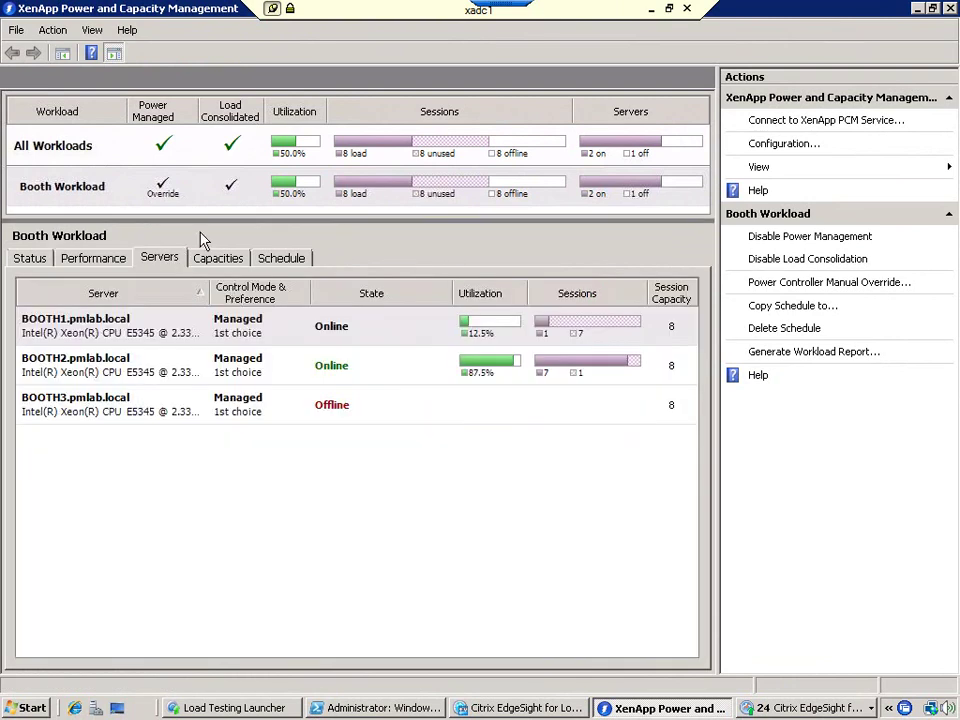